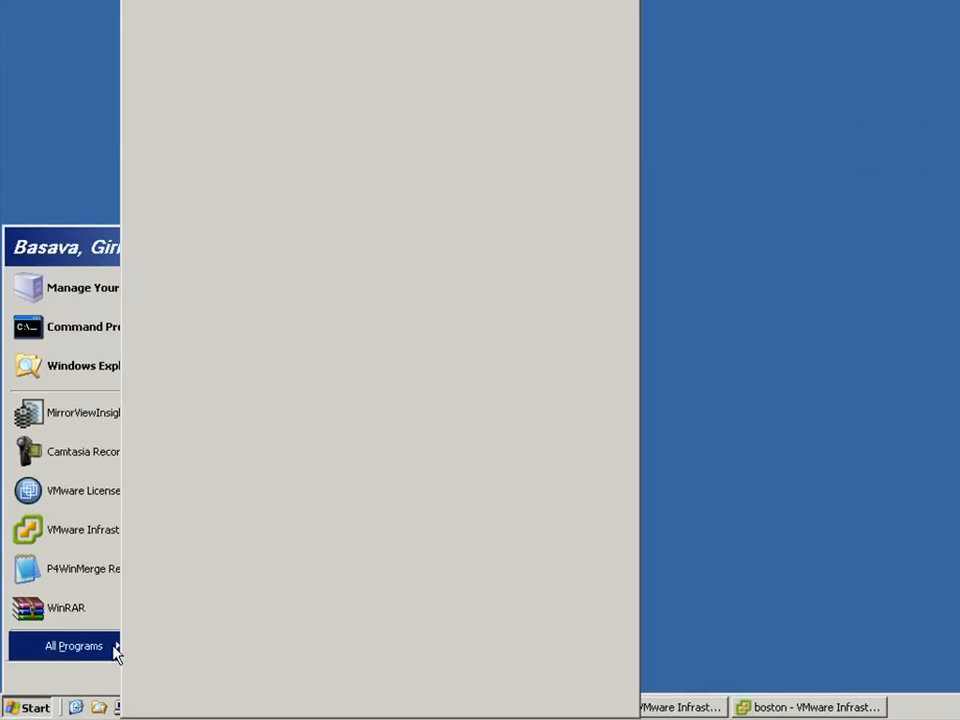
- Launch MirrorView Insight for VMware and reposition its window on the desktop
mouse_move(176, 248)
mouse_move(377, 262)
mouse_move(430, 272)
click(548, 272)
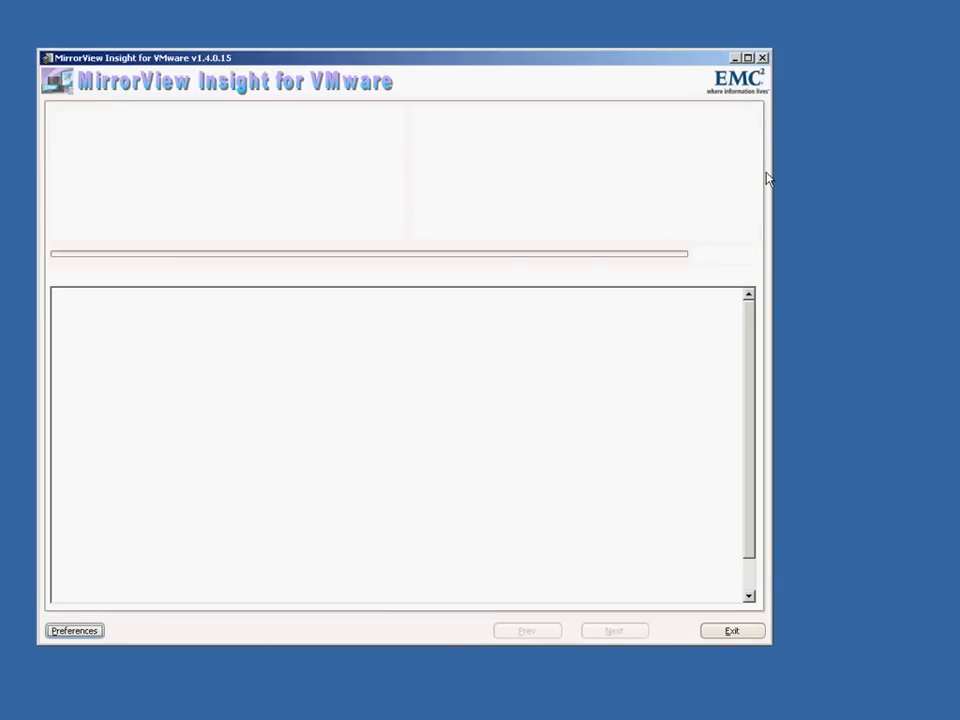
drag(672, 70, 826, 104)
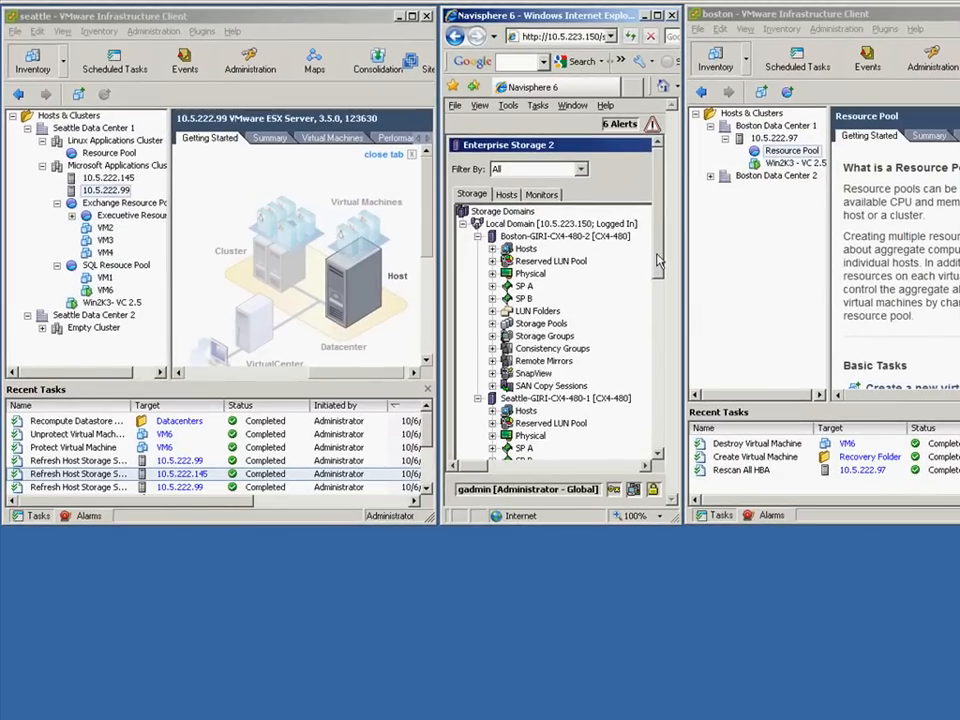
- Run the recovery plan RP-VM6 on the Boston site, acknowledging that the process cannot be undone
drag(643, 258, 643, 369)
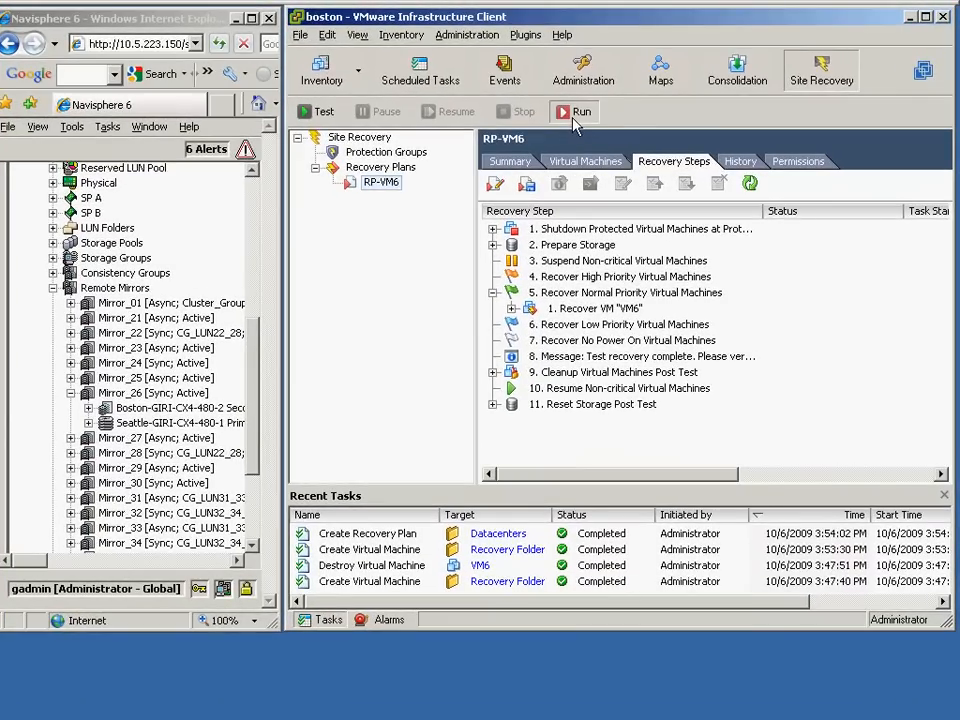
click(577, 117)
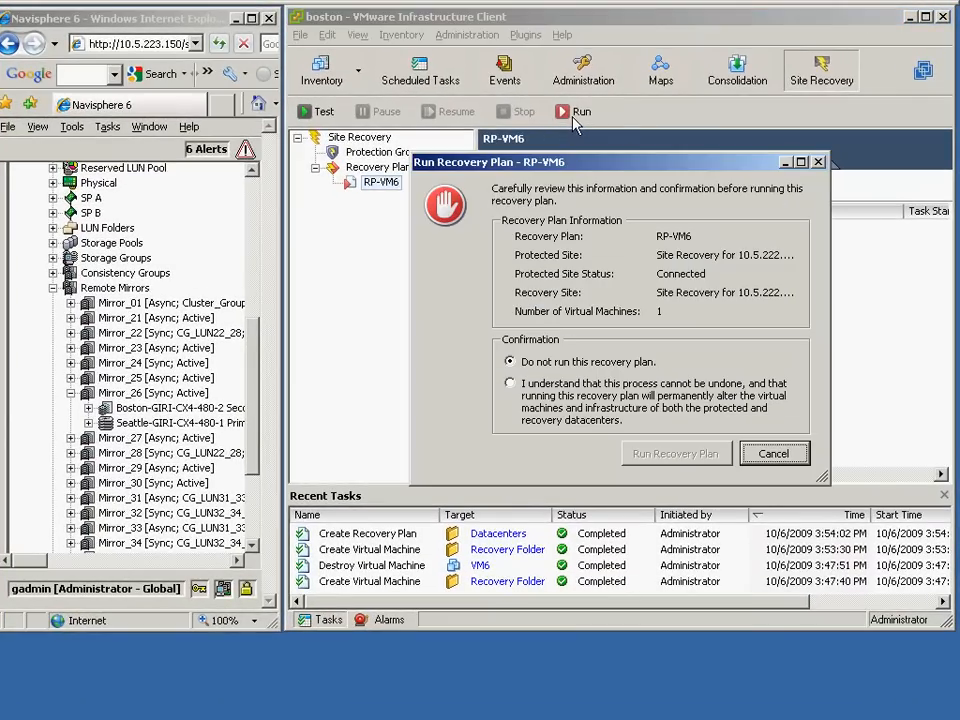
click(533, 383)
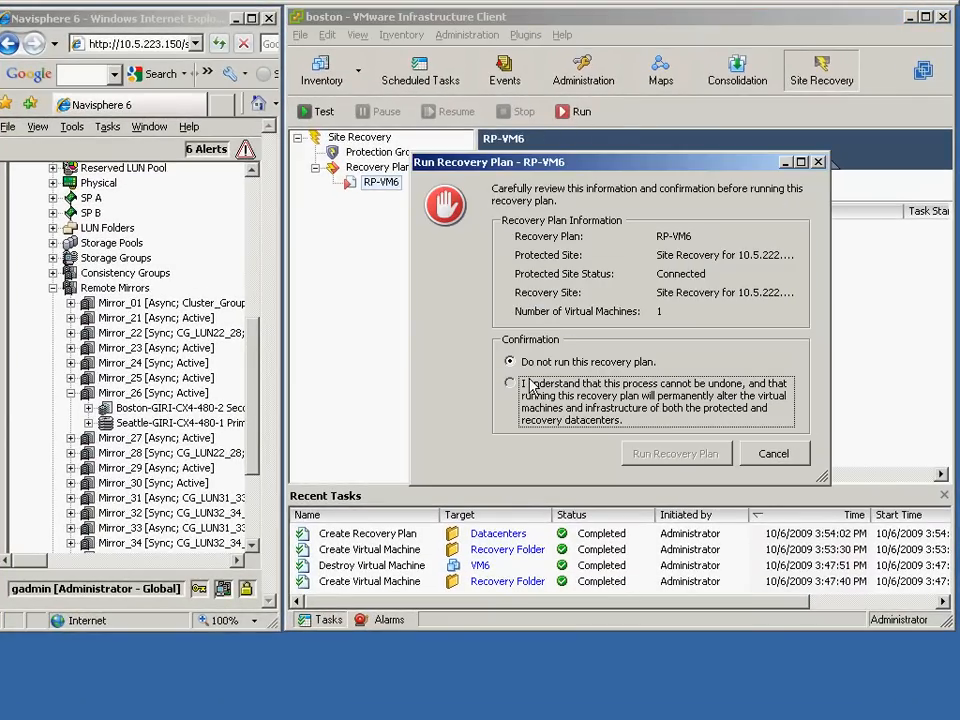
click(650, 455)
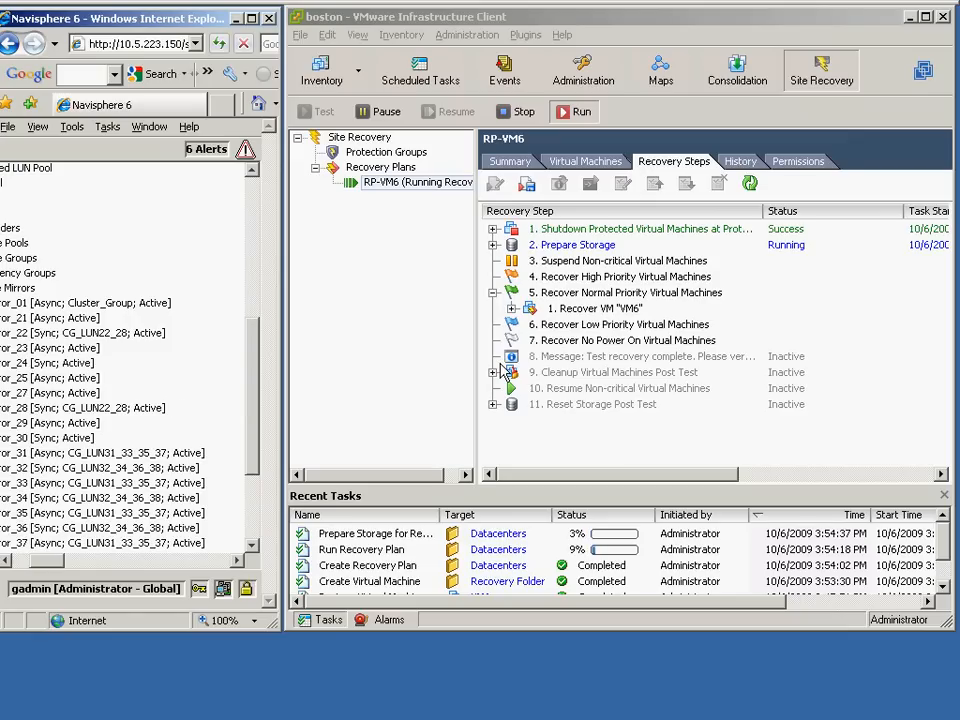
- Expand Mirror_26 in Navisphere to check its primary and secondary images, and show the Boston client's inventory
click(20, 561)
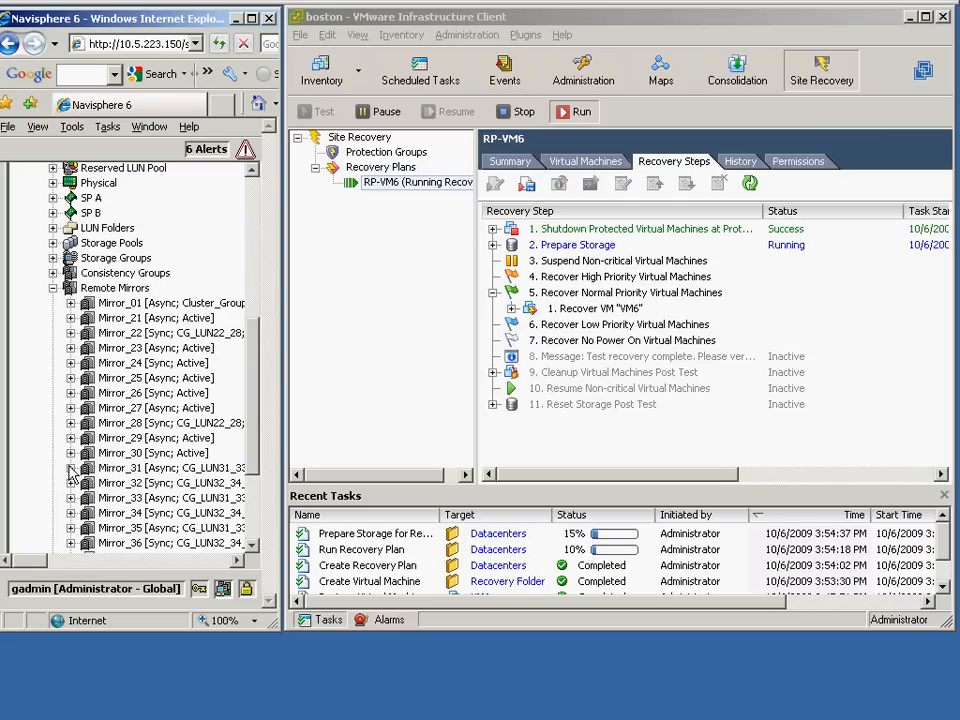
click(70, 393)
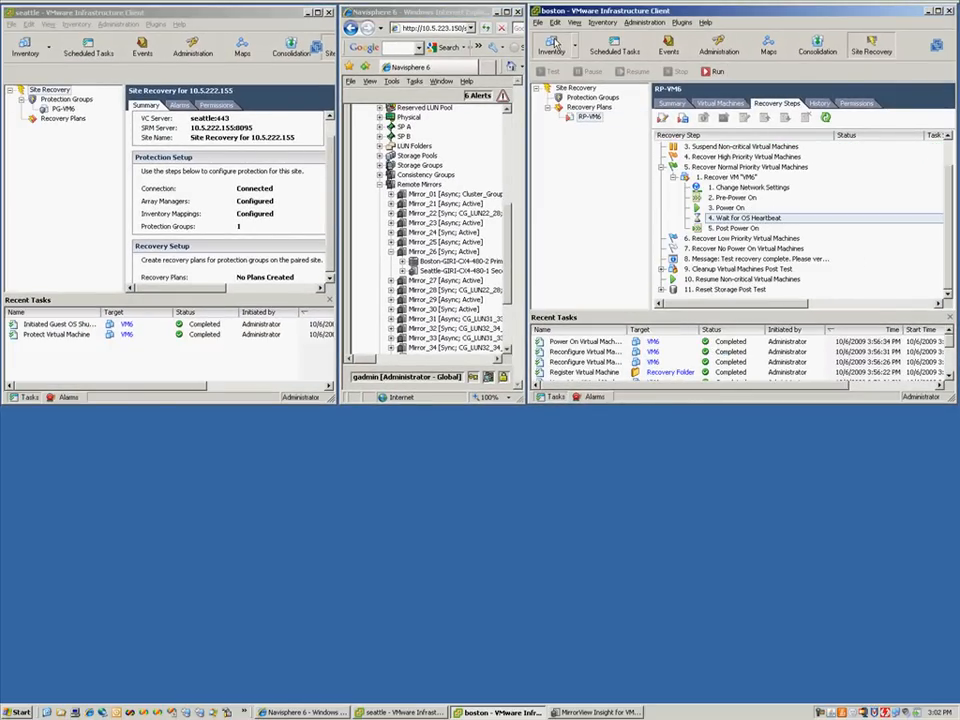
click(551, 50)
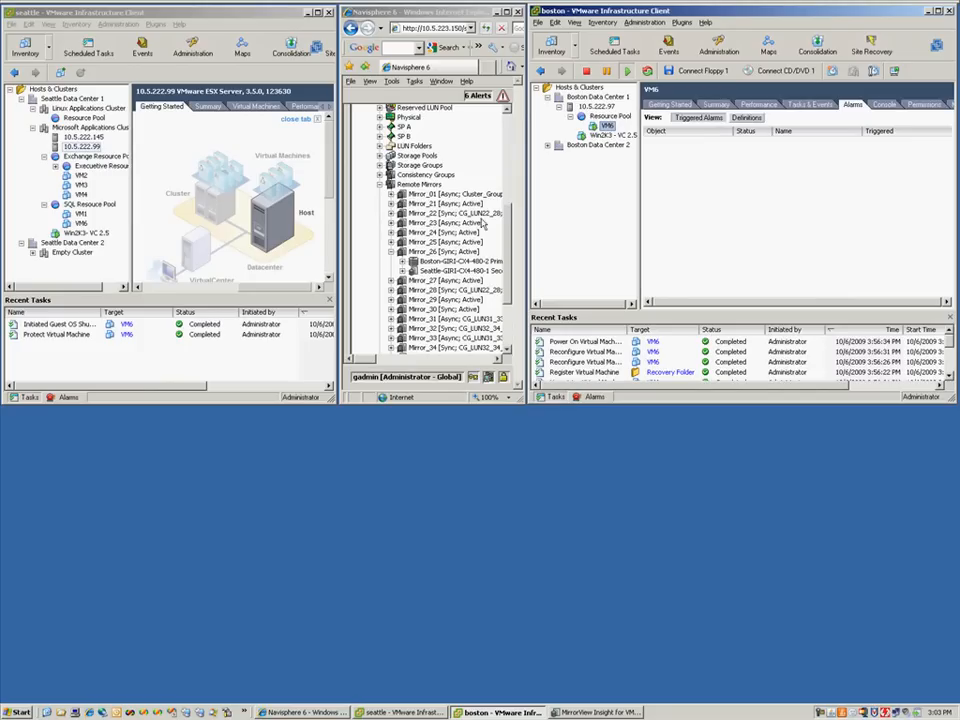
- Switch to MirrorView Insight for VMware and minimize the Seattle, Navisphere and Boston windows
click(6, 712)
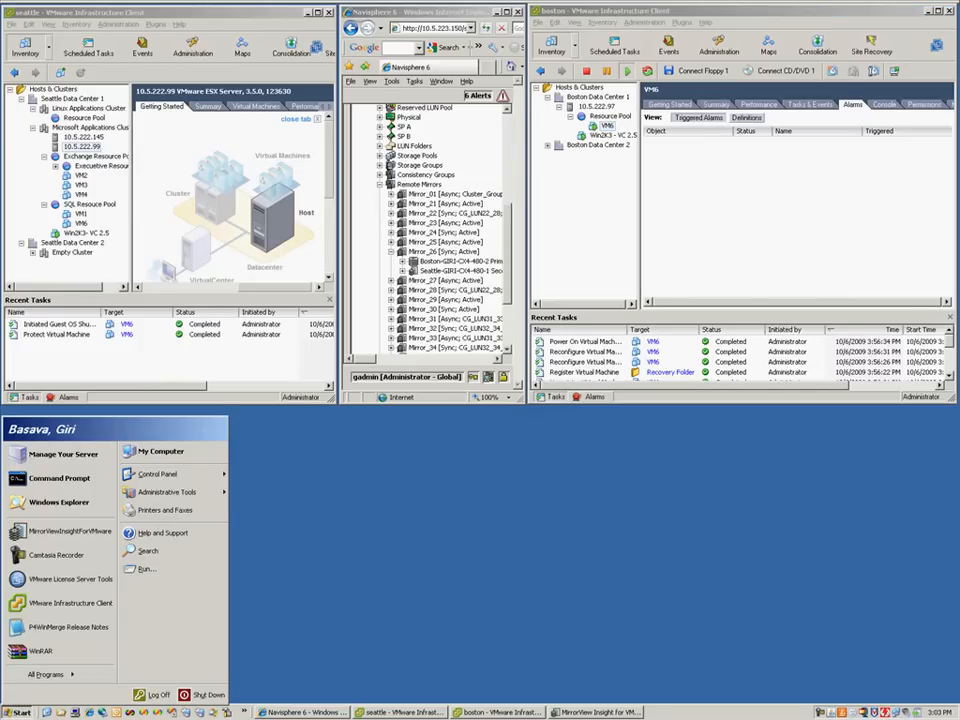
click(580, 712)
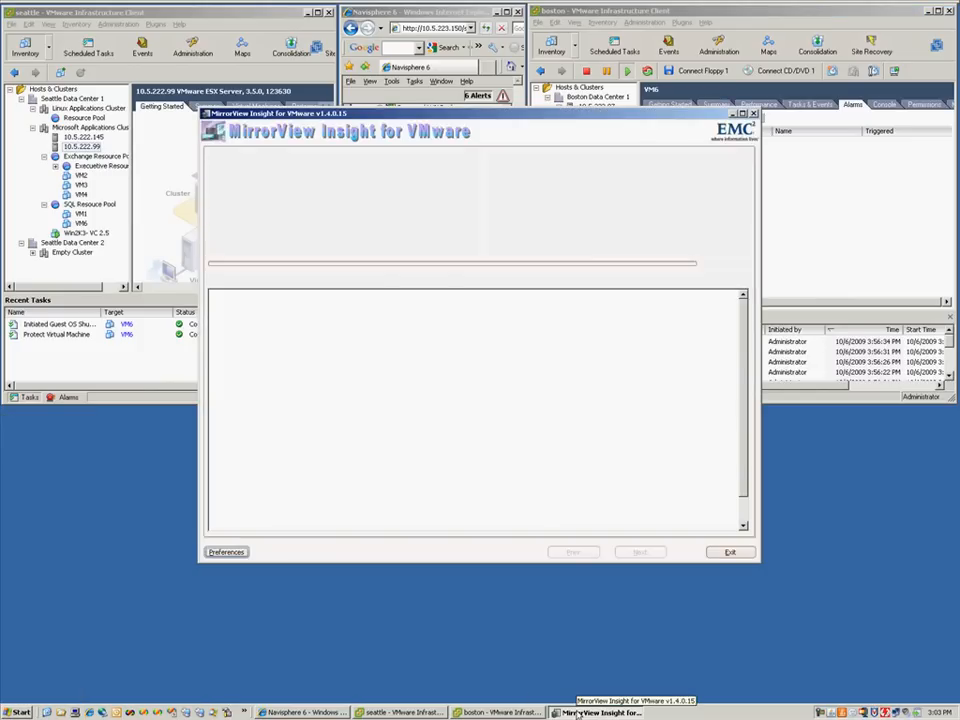
click(309, 13)
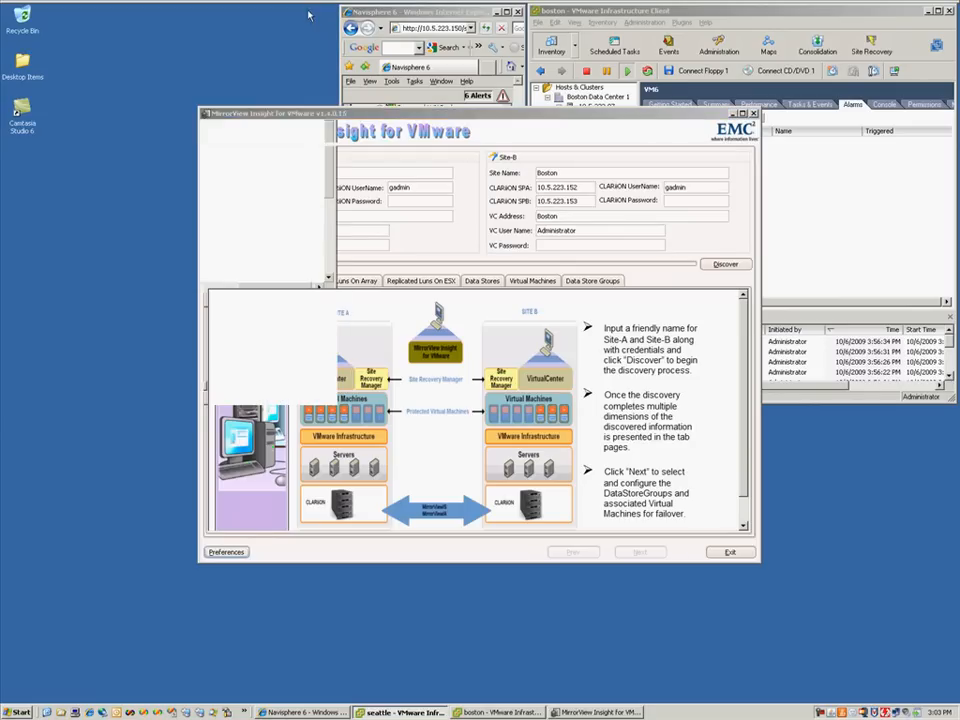
click(495, 14)
click(928, 12)
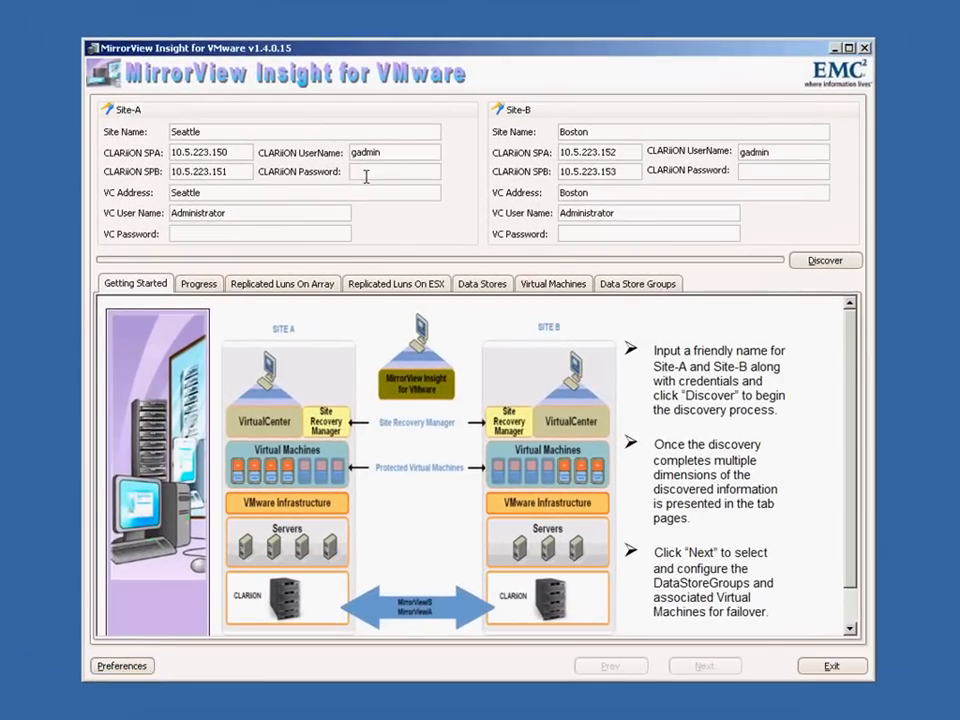
- Enter the CLARiiON and VC passwords for the Seattle and Boston sites and start the discovery
text(*)
click(567, 234)
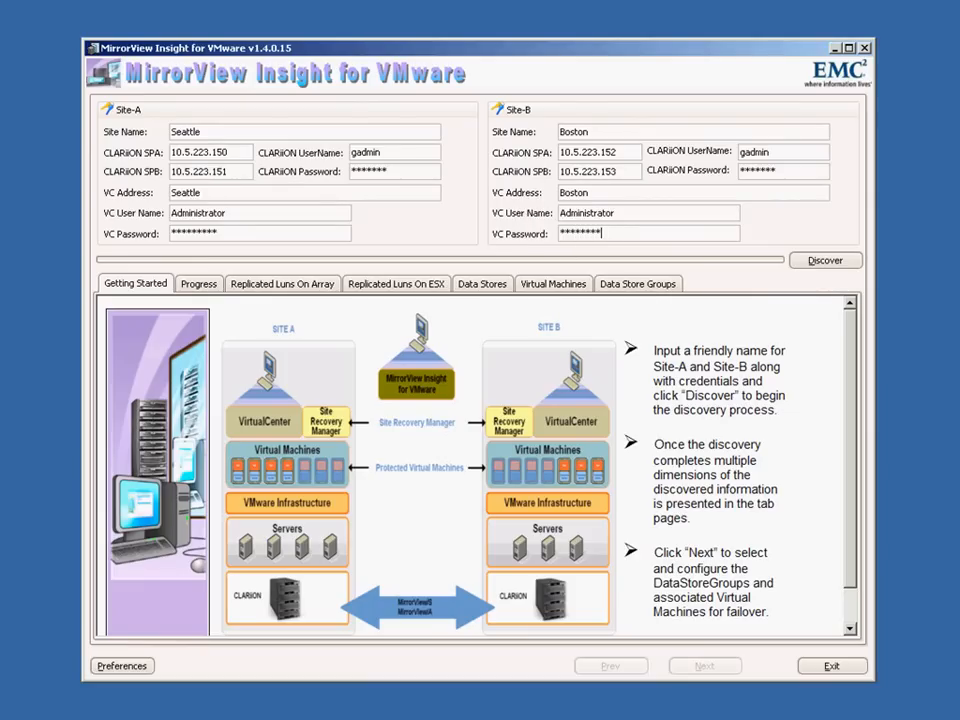
click(820, 264)
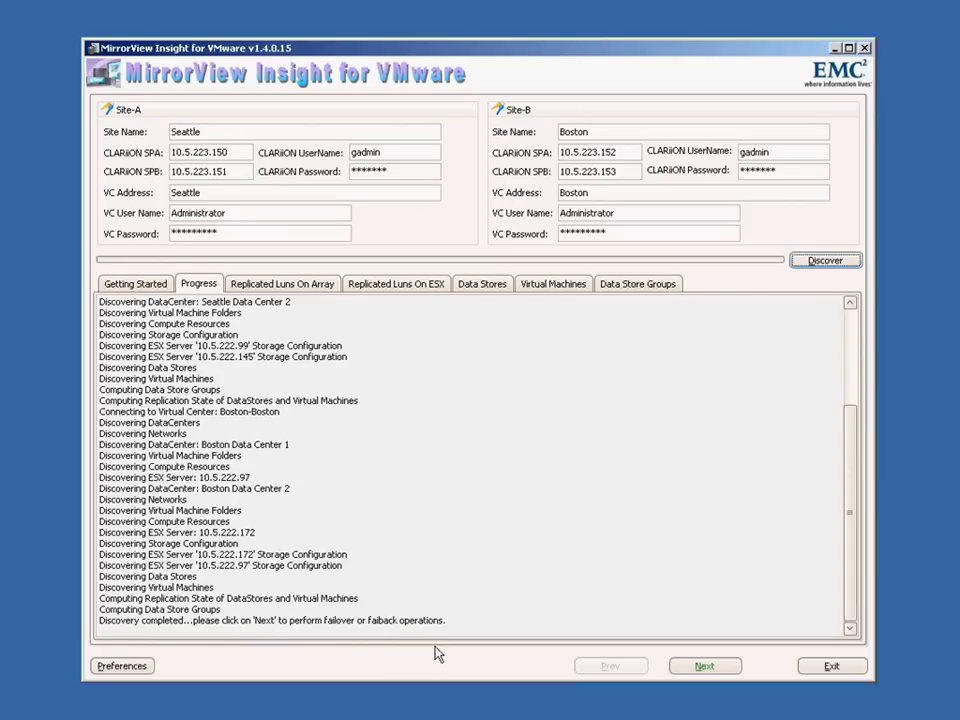
- Examine Seattle's replicated LUNs on the array, expanding LUN 22 and LUN 28 and checking the warning on LUN 22
click(281, 291)
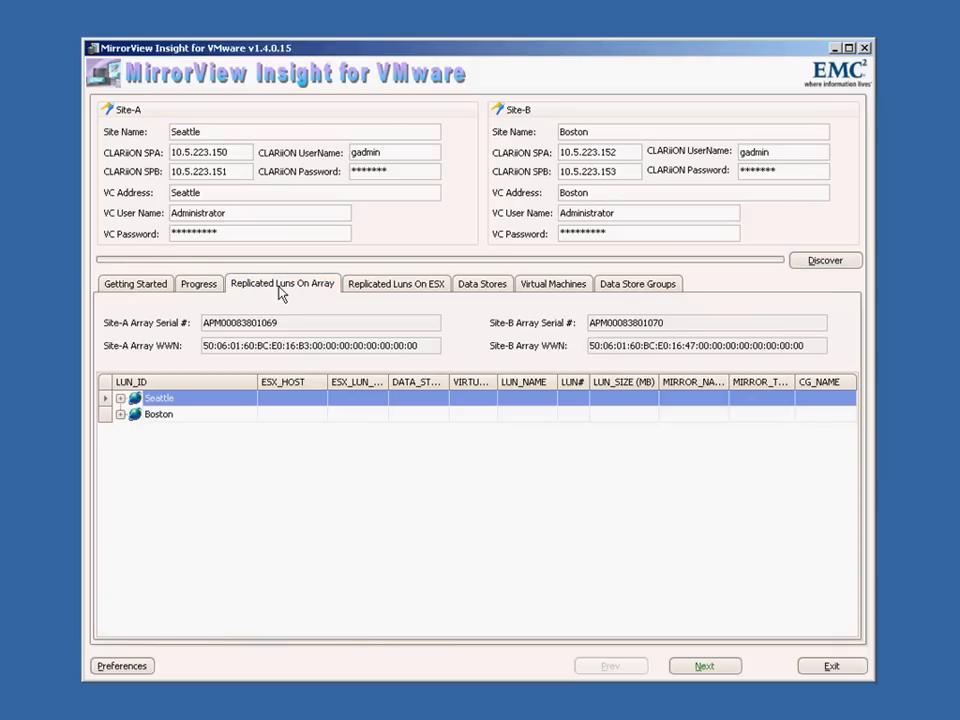
click(121, 399)
click(121, 399)
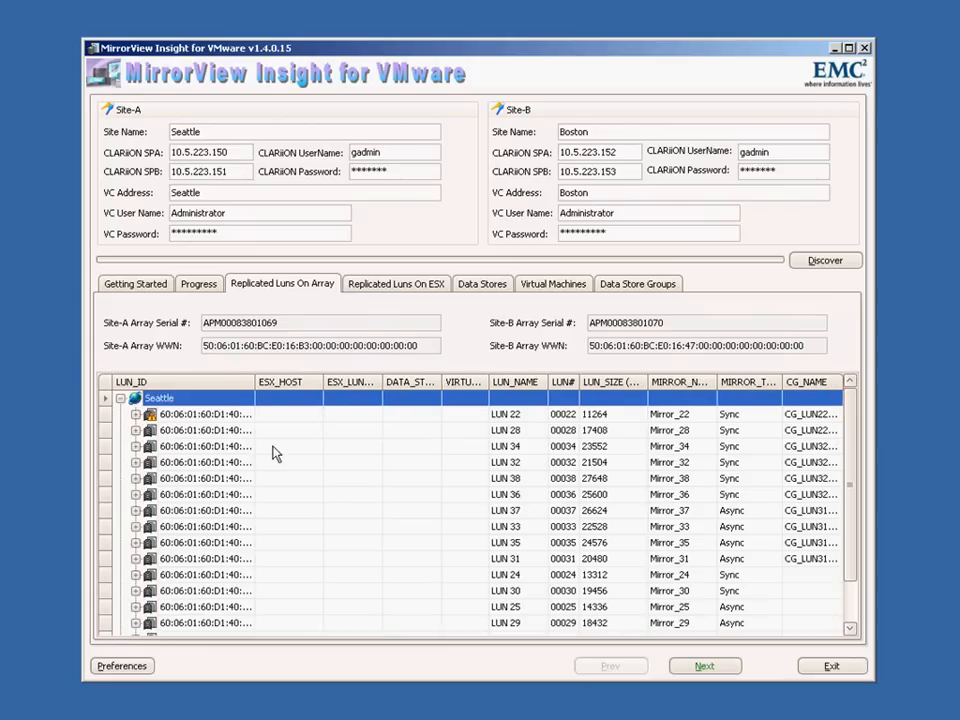
click(136, 415)
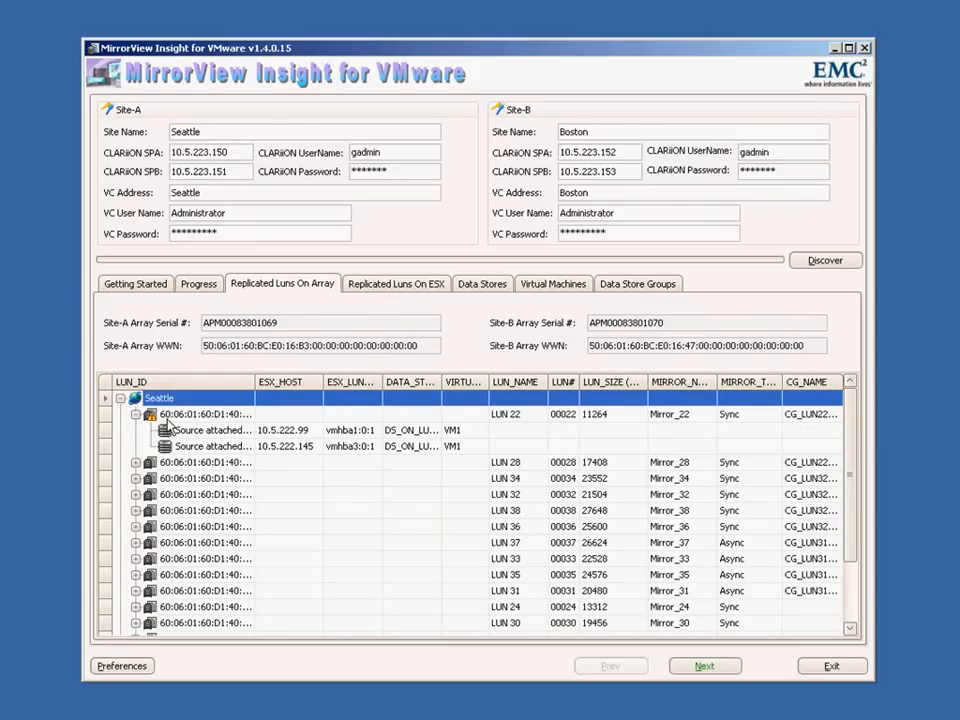
mouse_move(170, 425)
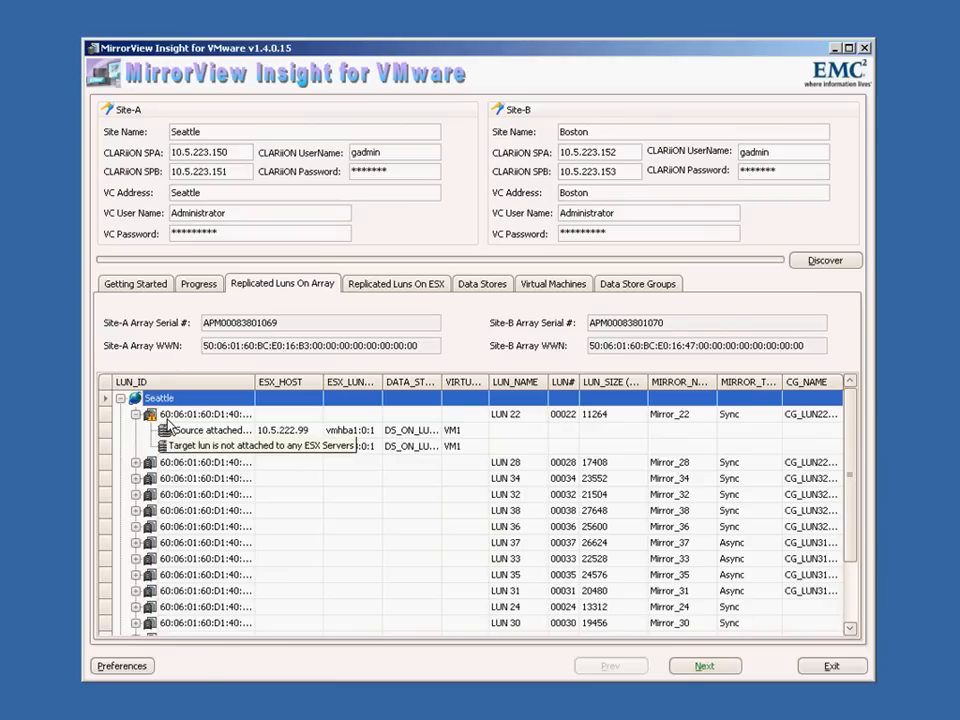
click(136, 463)
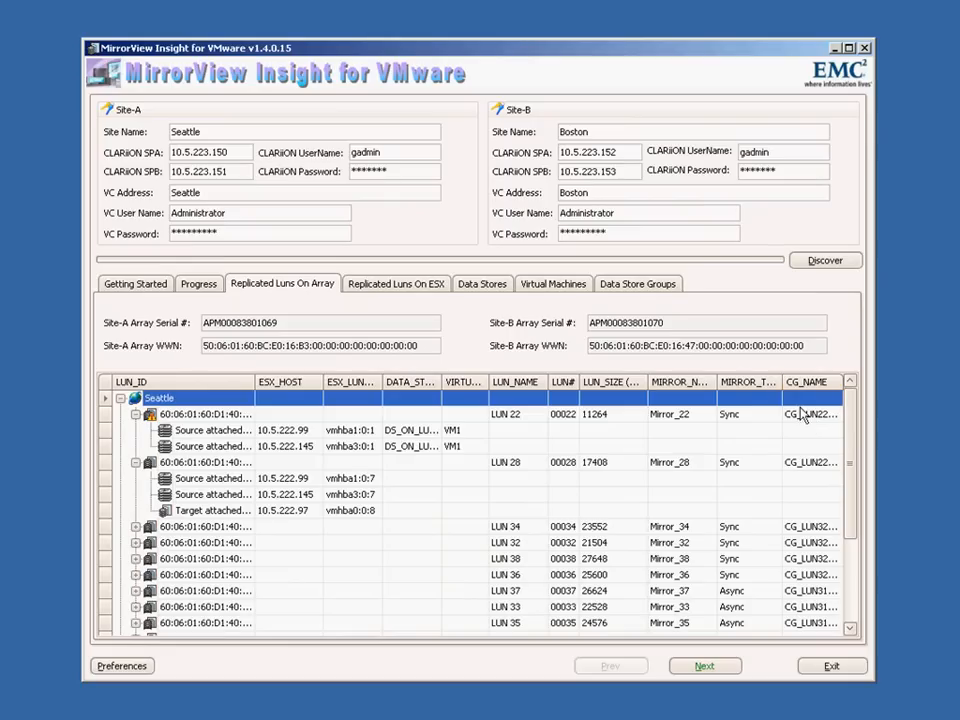
- Temporarily add and widen the TARGET_LUN_NAME column in the replicated array LUN table, and return it to the column chooser
right_click(771, 392)
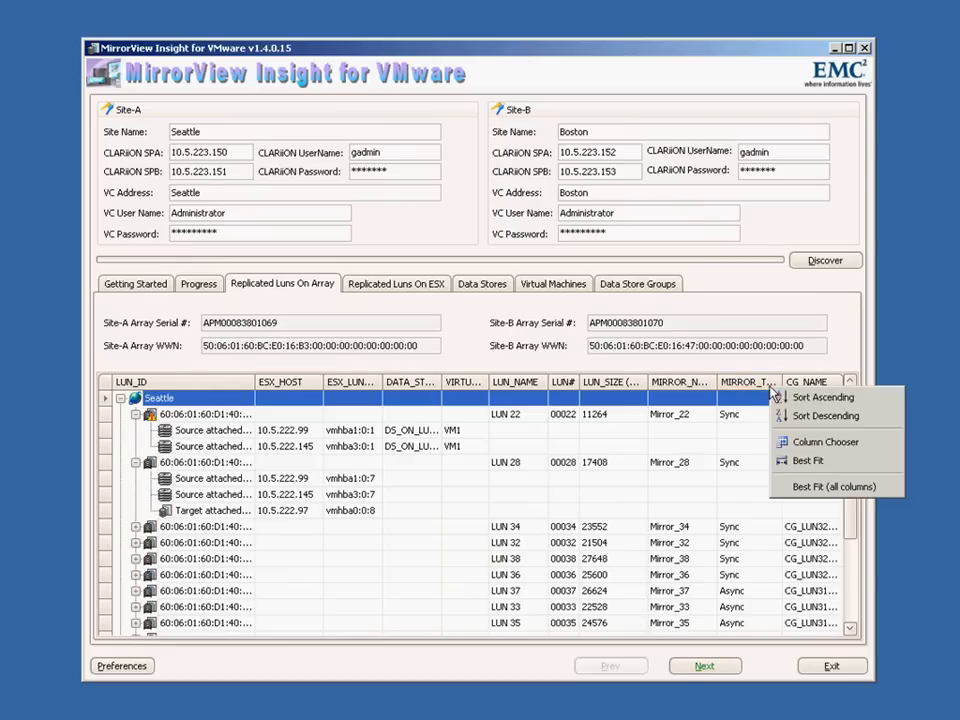
click(816, 448)
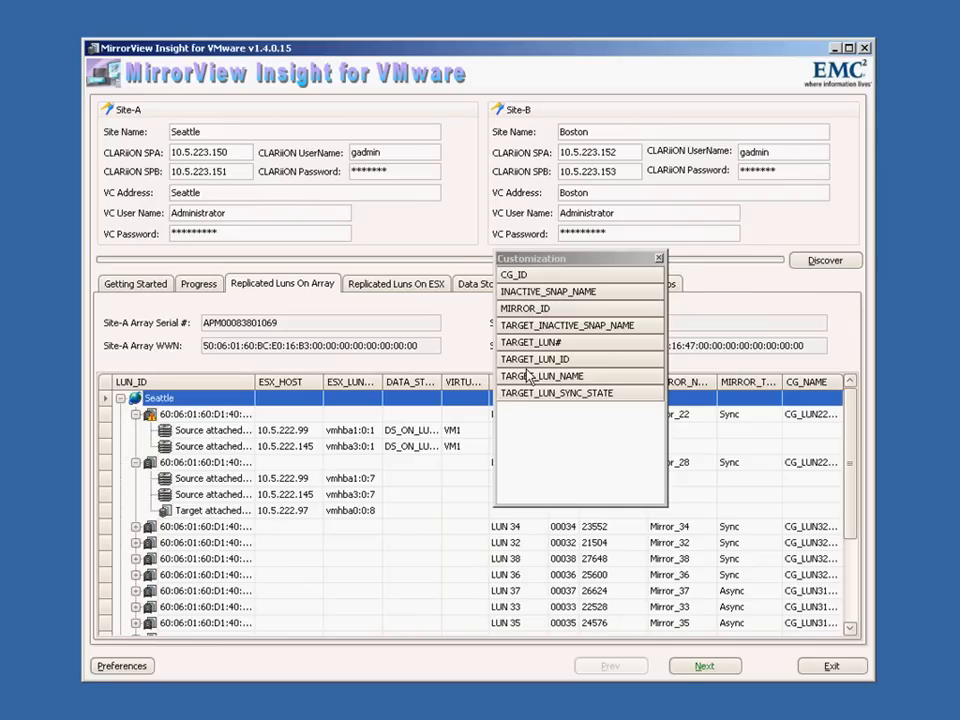
click(589, 396)
drag(580, 377, 718, 395)
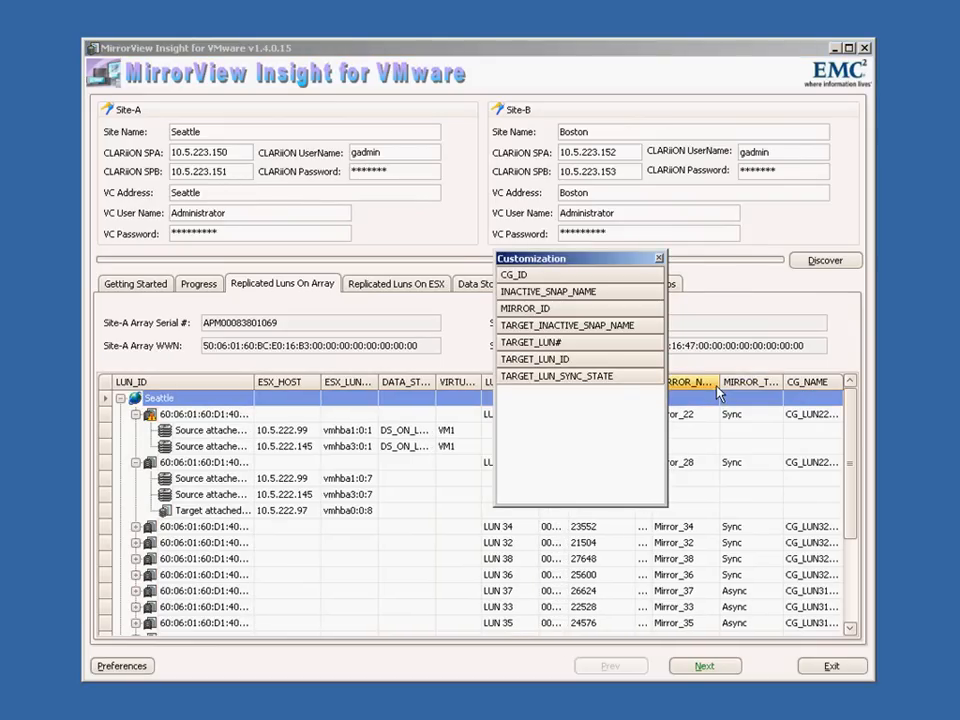
drag(590, 265, 510, 265)
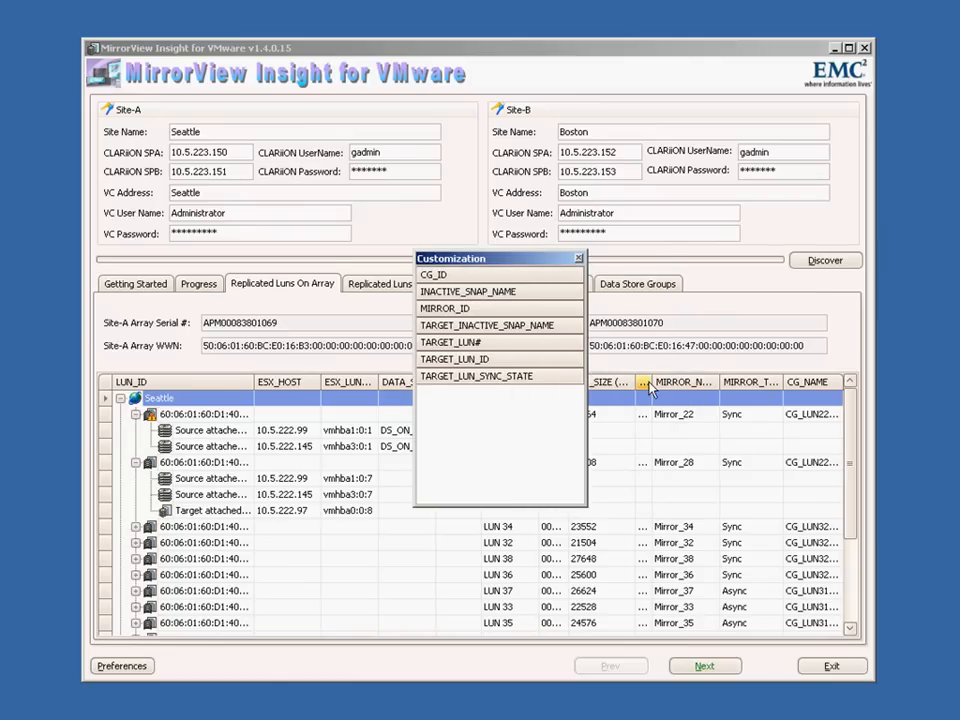
drag(648, 384, 706, 382)
drag(690, 382, 525, 412)
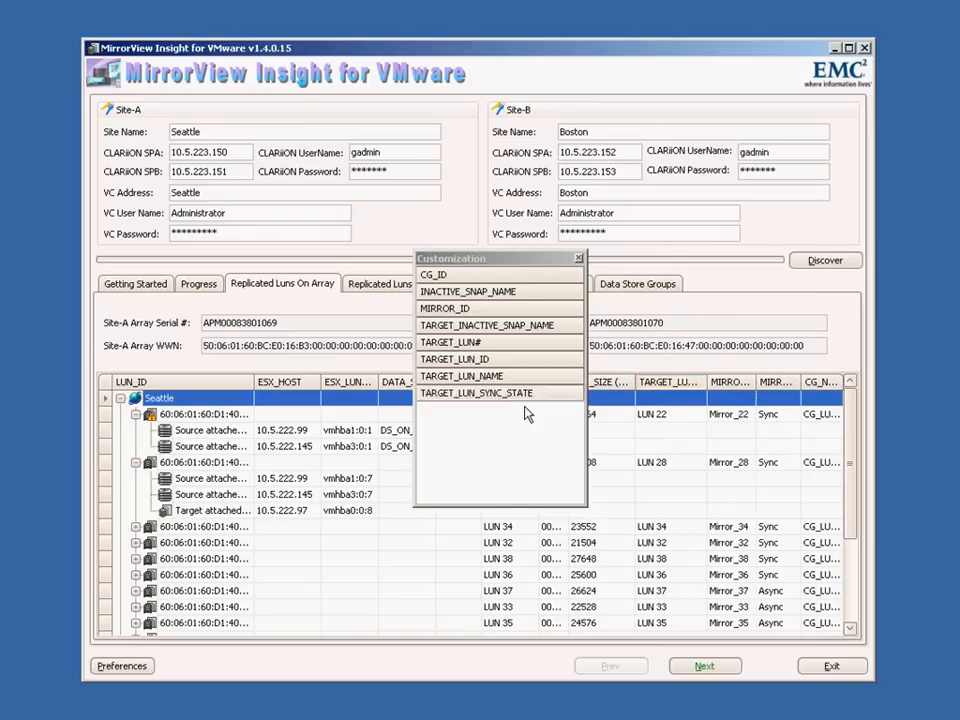
click(578, 261)
- Examine the replicated source LUNs on ESX host 10.5.222.99 in Seattle's Microsoft Applications Cluster, with their data stores and virtual machines
click(420, 290)
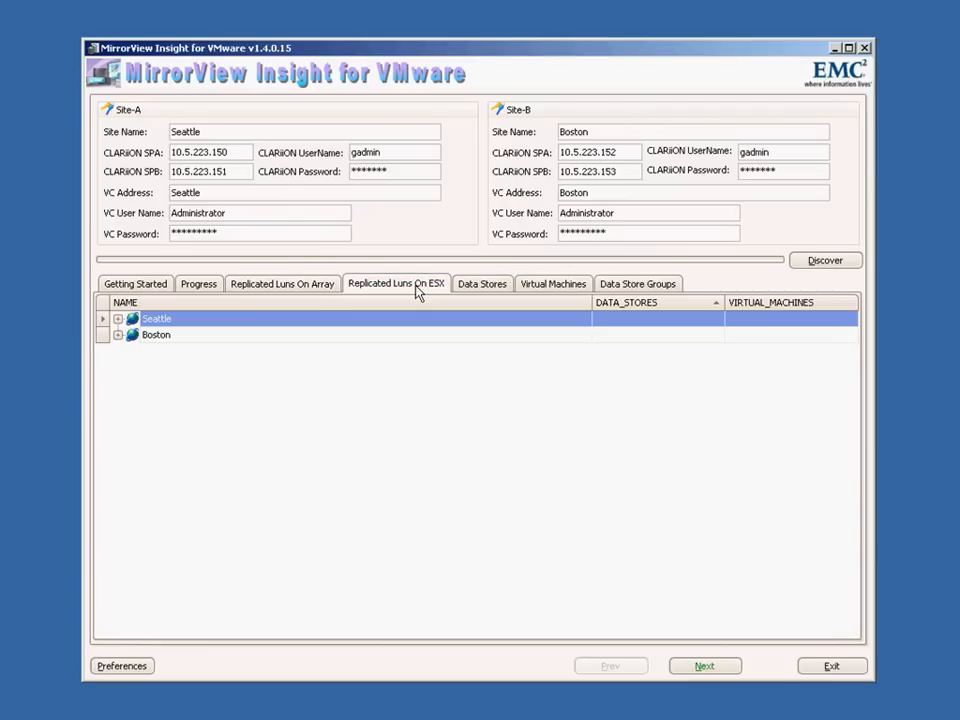
click(118, 318)
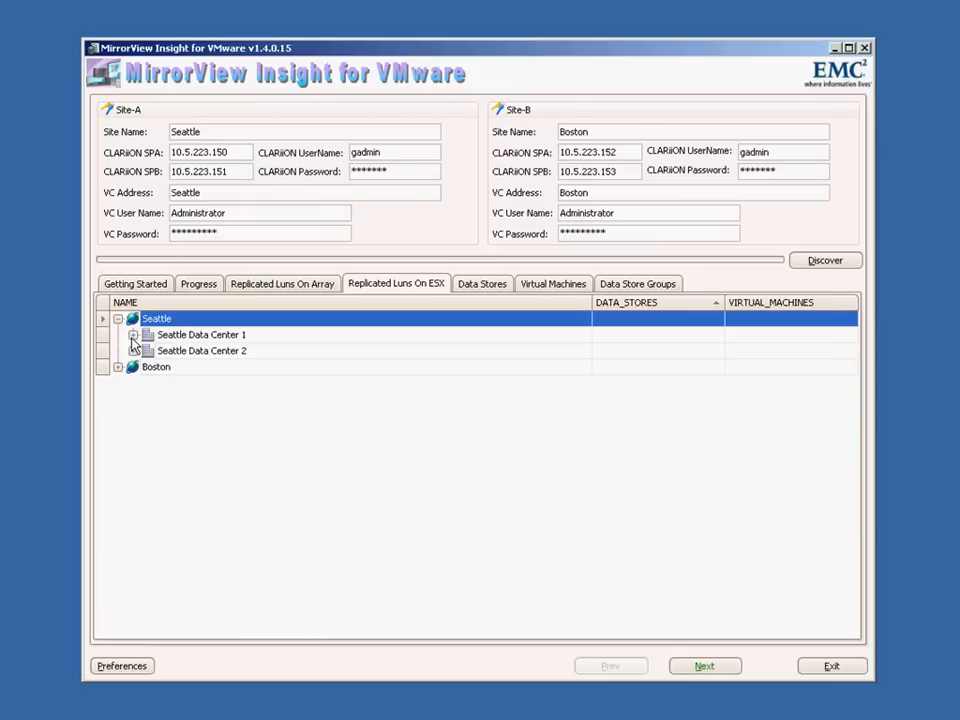
click(133, 334)
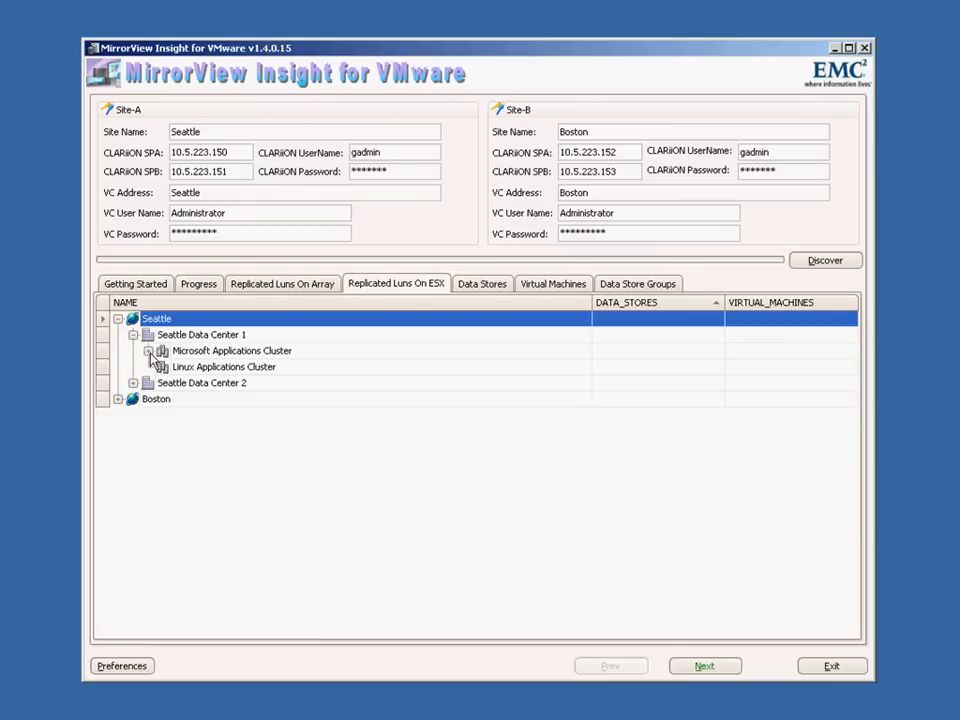
click(148, 350)
click(164, 367)
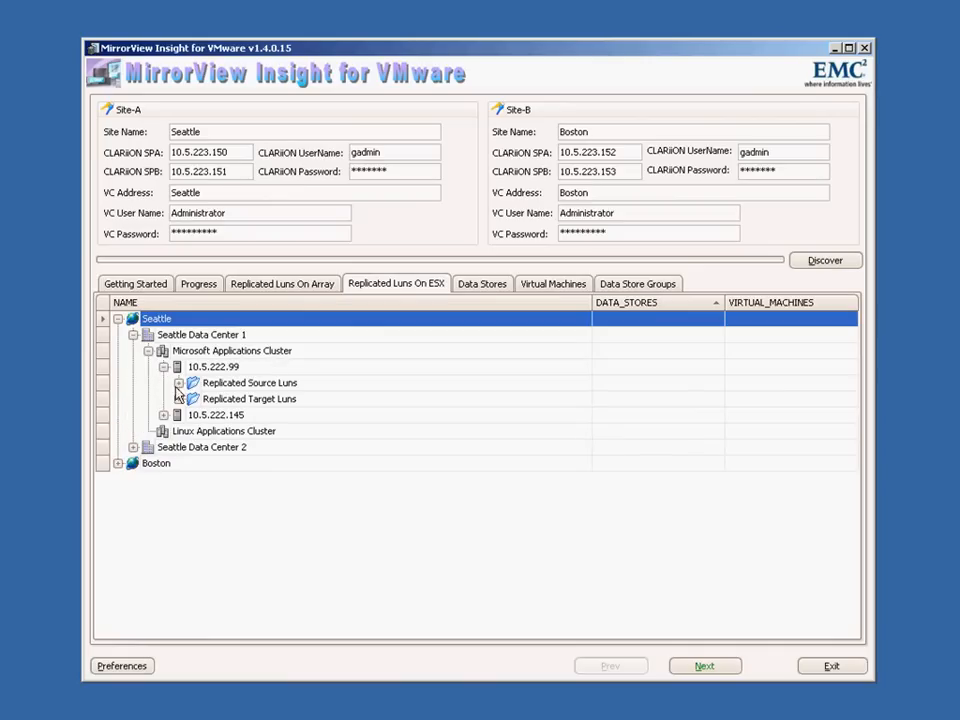
click(179, 383)
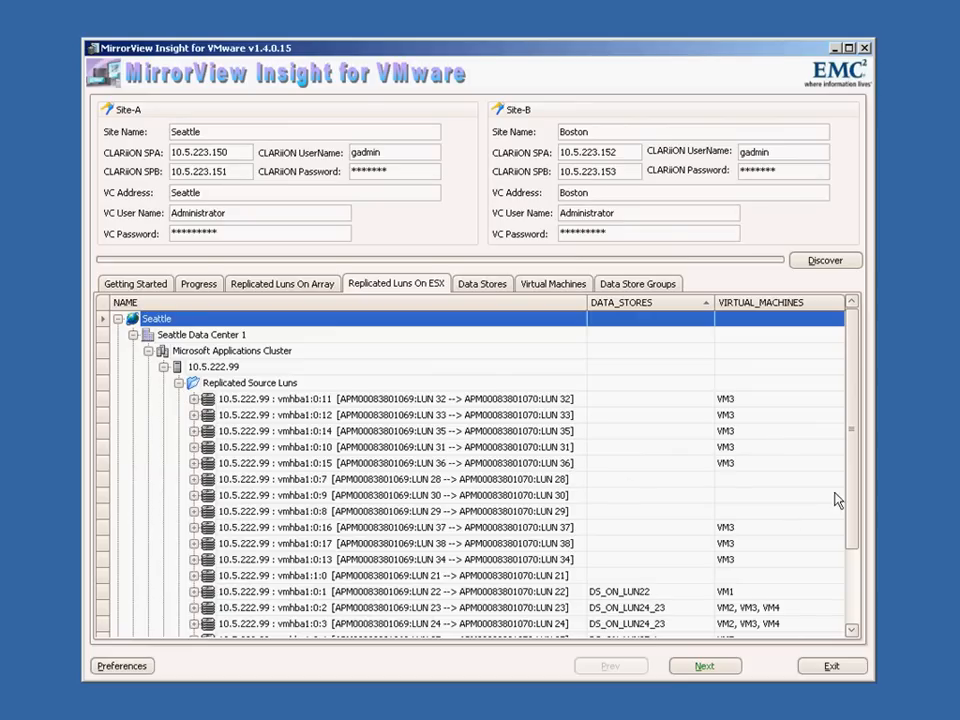
drag(849, 493, 855, 533)
scroll(855, 533, down, 2)
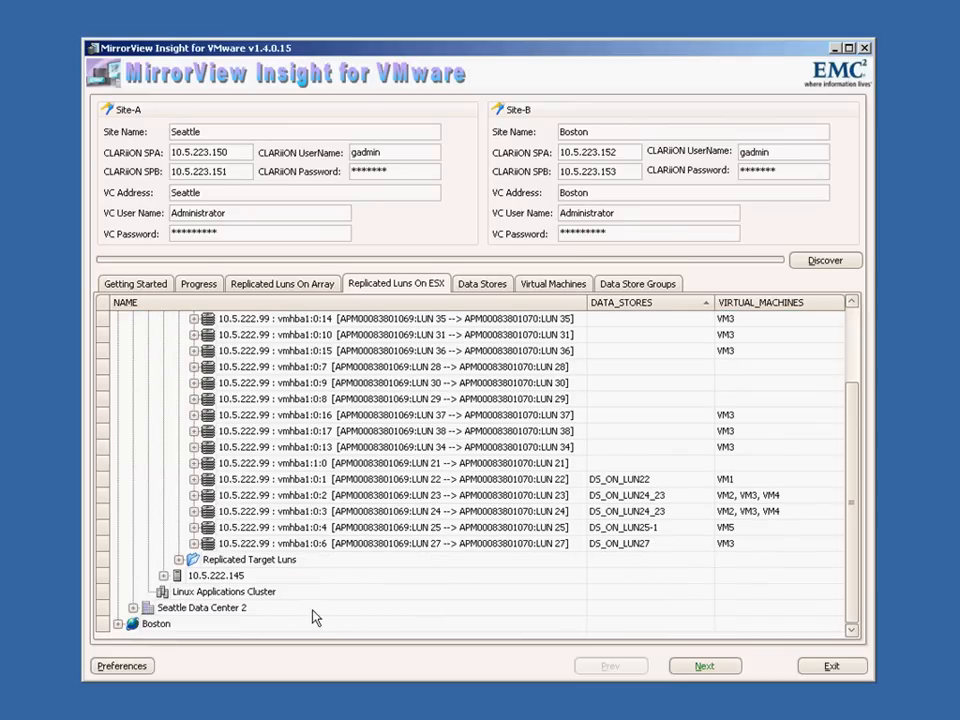
- Expand Boston Data Center 1 to inspect the replicated source LUNs on ESX host 10.5.222.97
click(118, 624)
scroll(853, 619, down, 1)
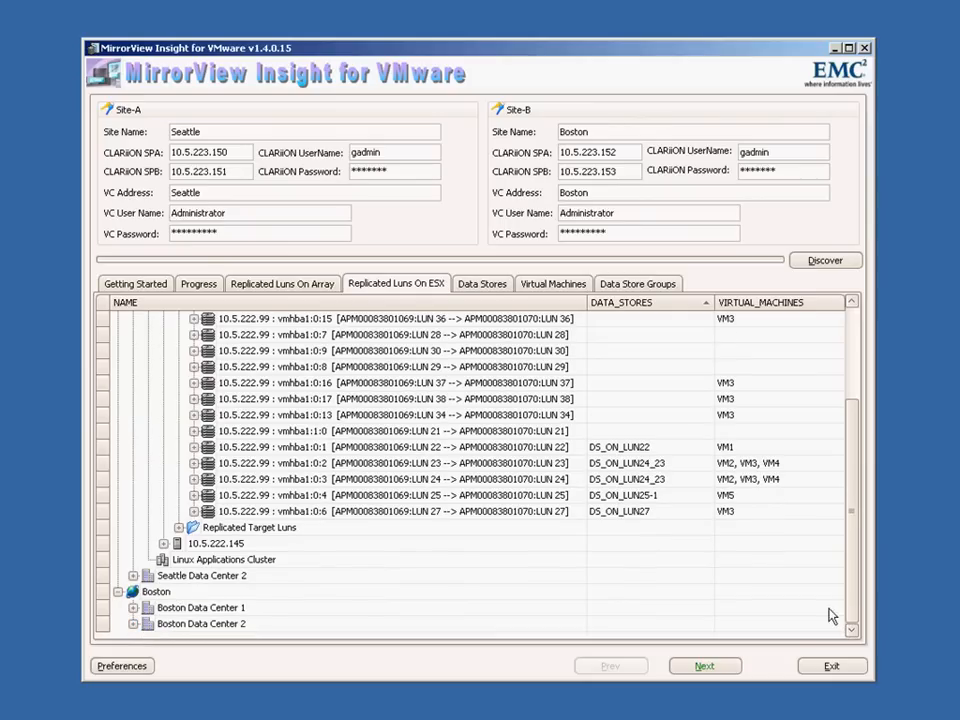
click(132, 607)
click(147, 623)
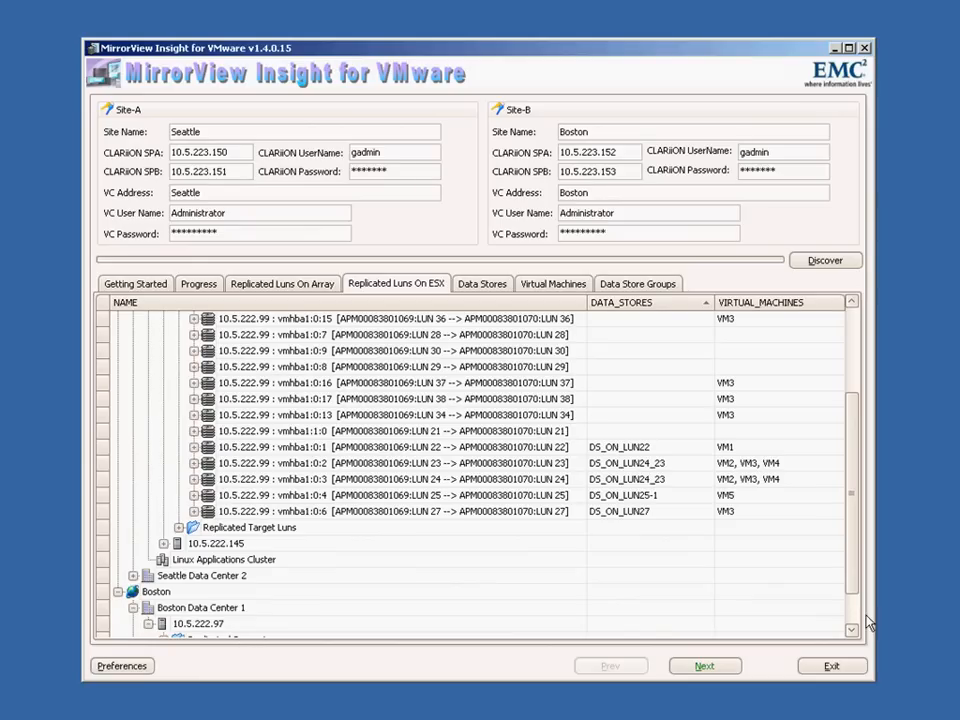
scroll(862, 622, down, 1)
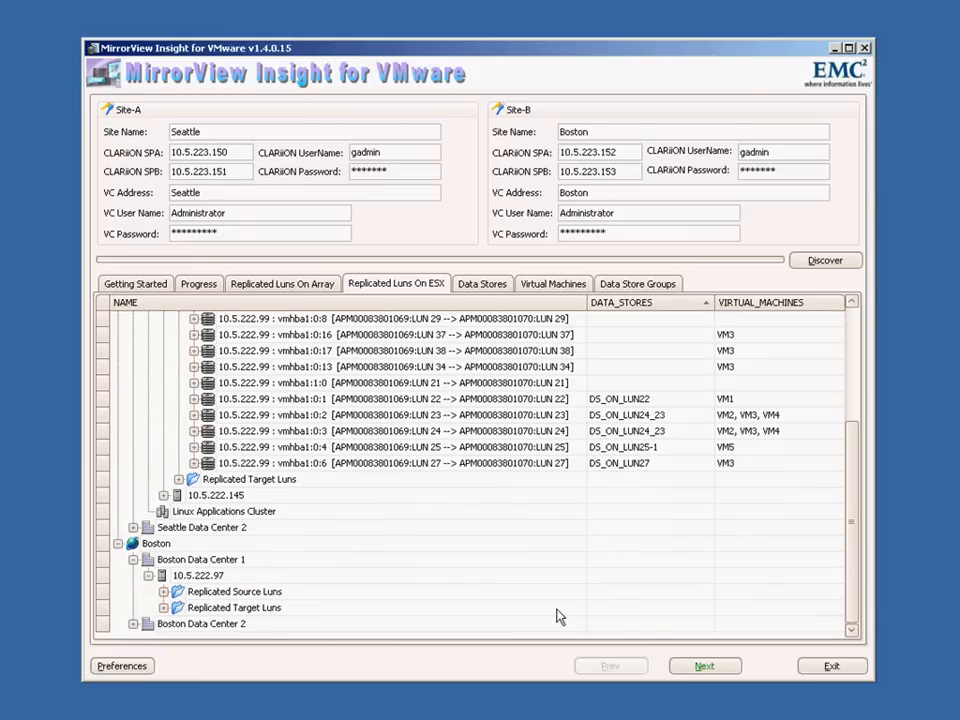
click(166, 591)
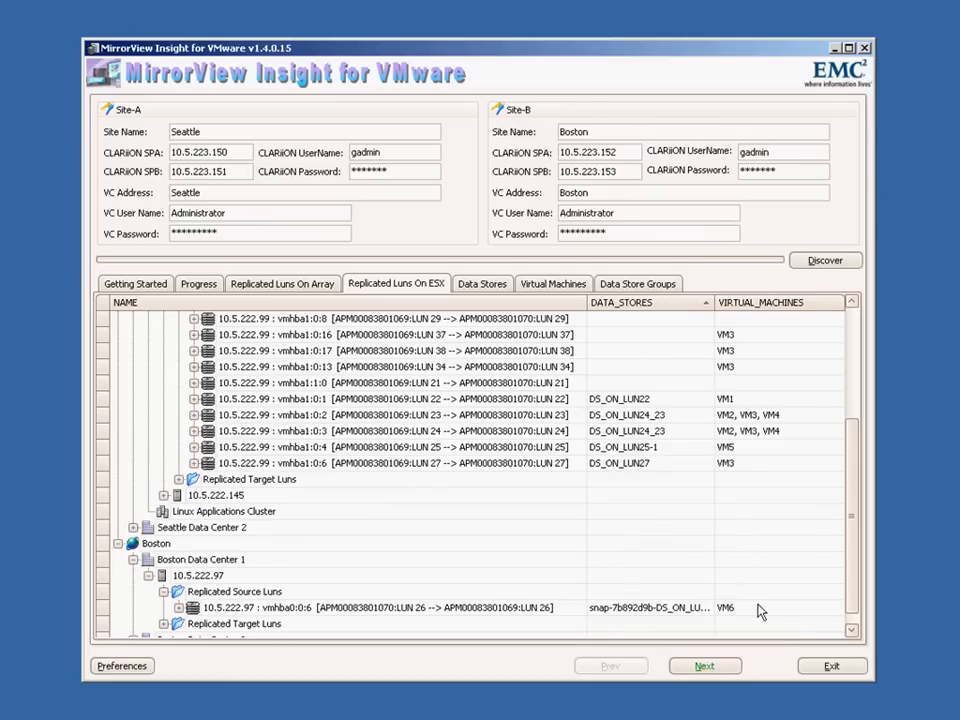
- Examine Boston's data store snap-7b892d9b-DS_ON_LUN26, expanding its replicated virtual machine VM6 and that machine's data stores
click(488, 283)
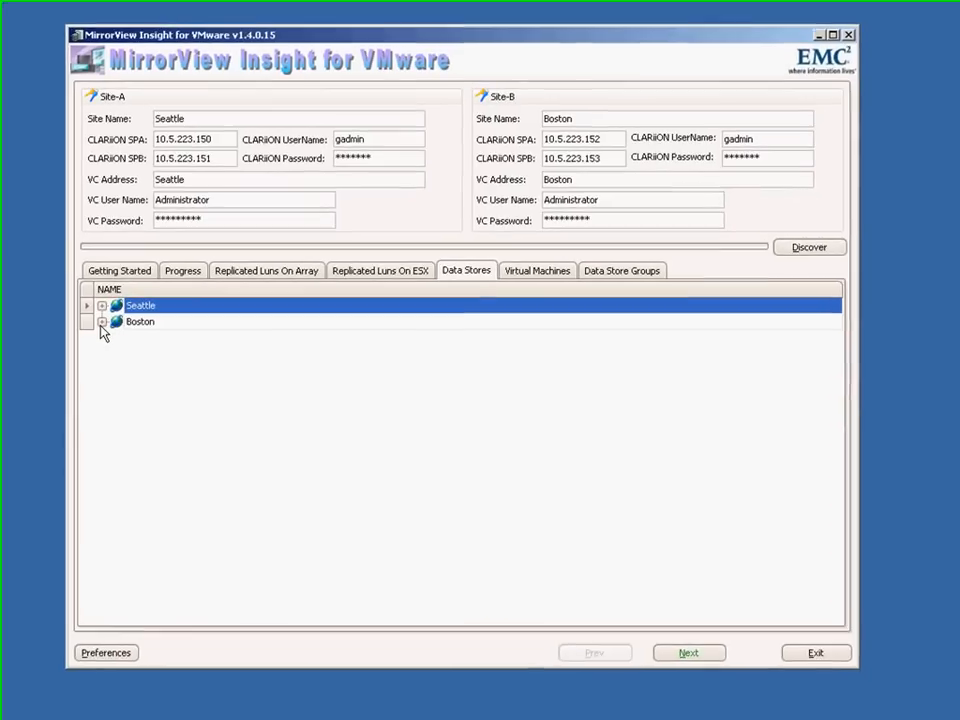
click(117, 334)
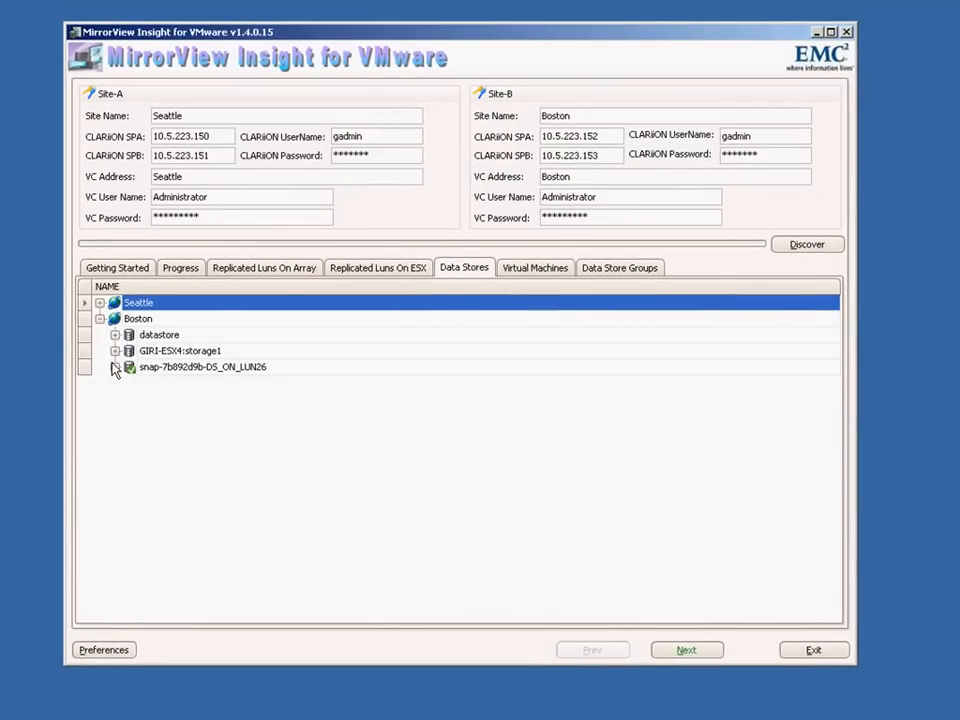
click(115, 367)
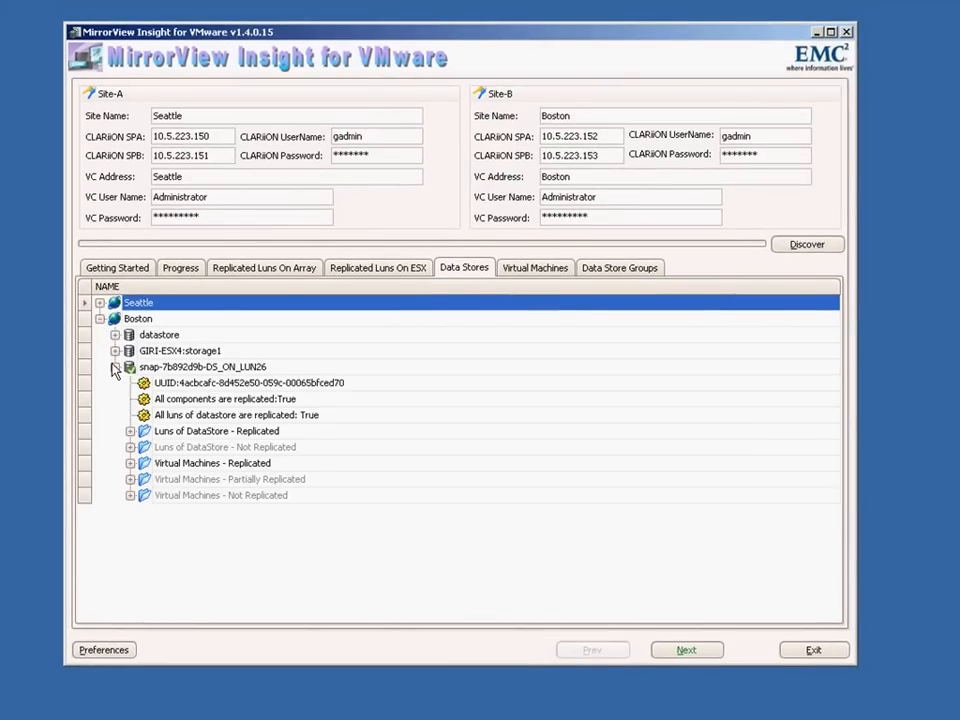
click(130, 463)
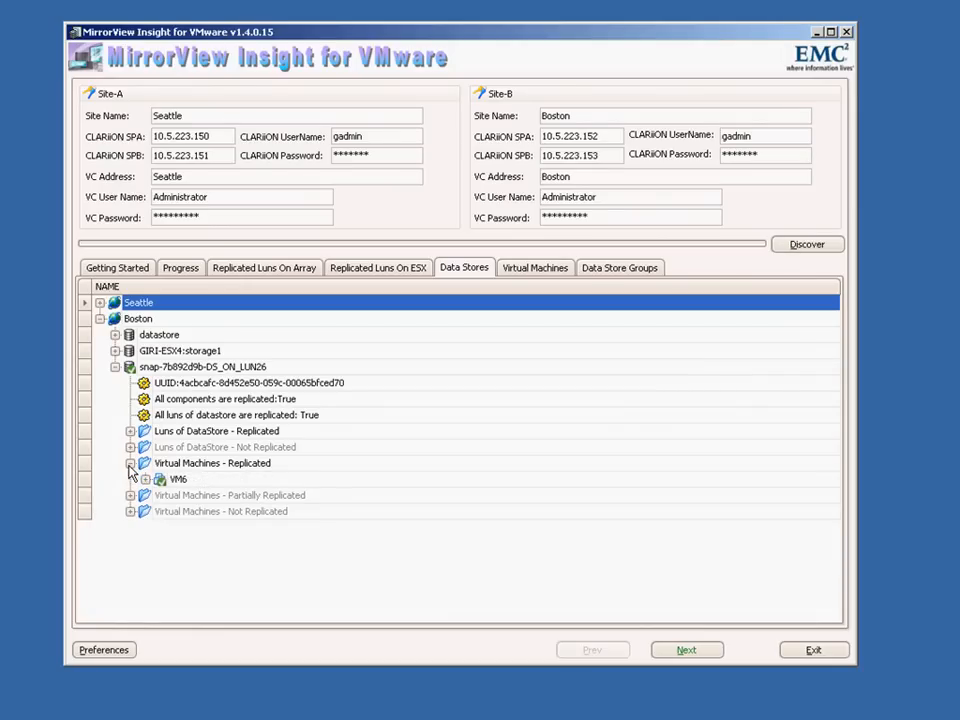
click(145, 480)
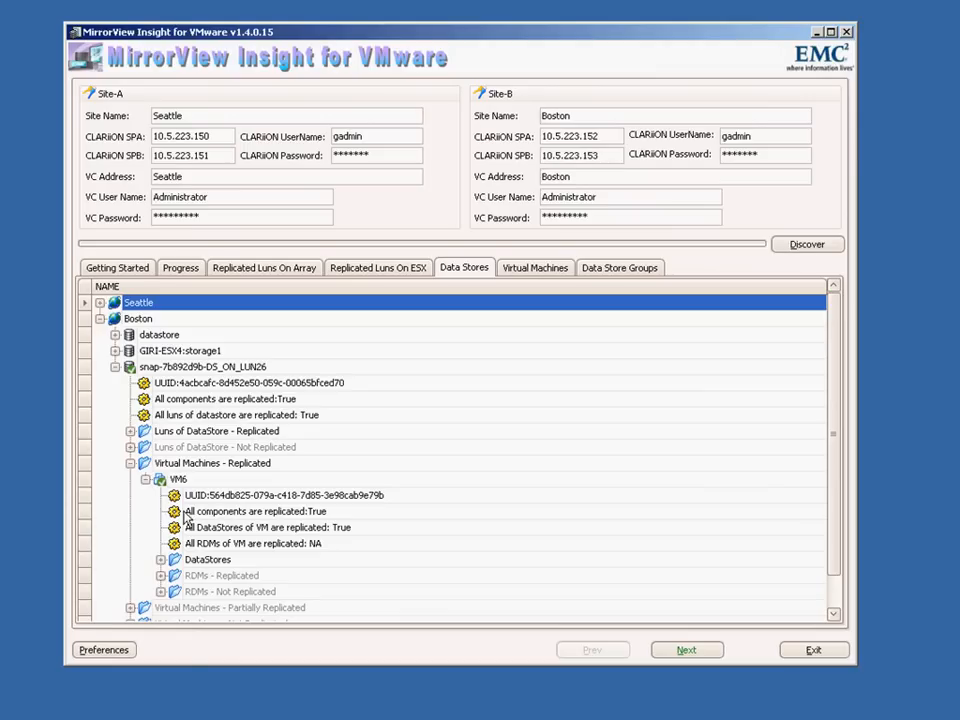
click(161, 563)
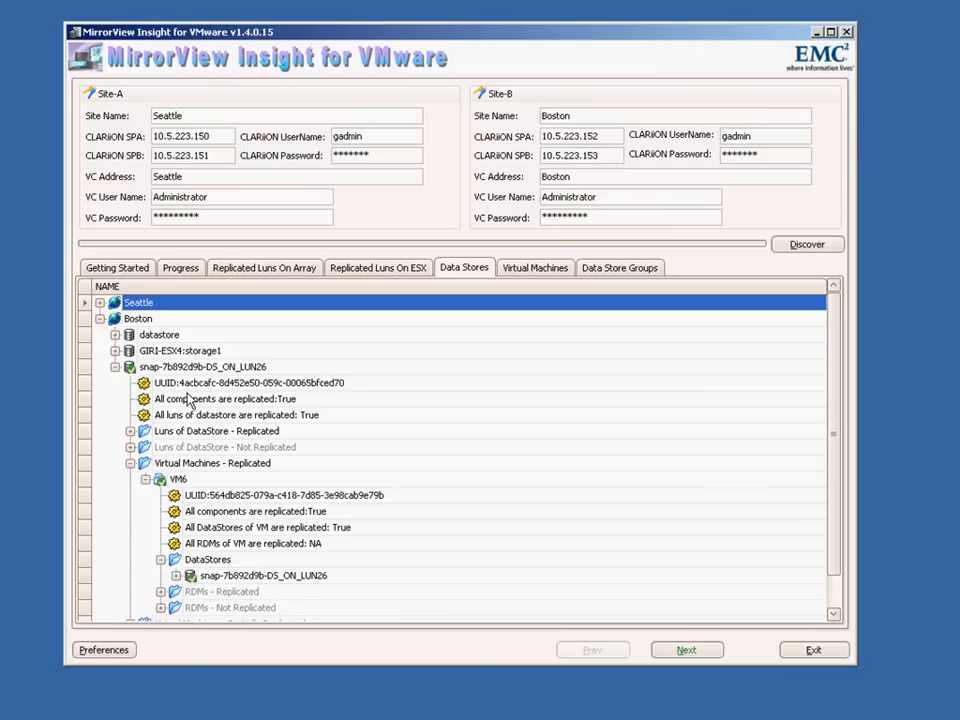
- Inspect the replicated LUNs of snap-7b892d9b-DS_ON_LUN26, expanding LUN 26 on host 10.5.222.97 down to its source details
click(130, 431)
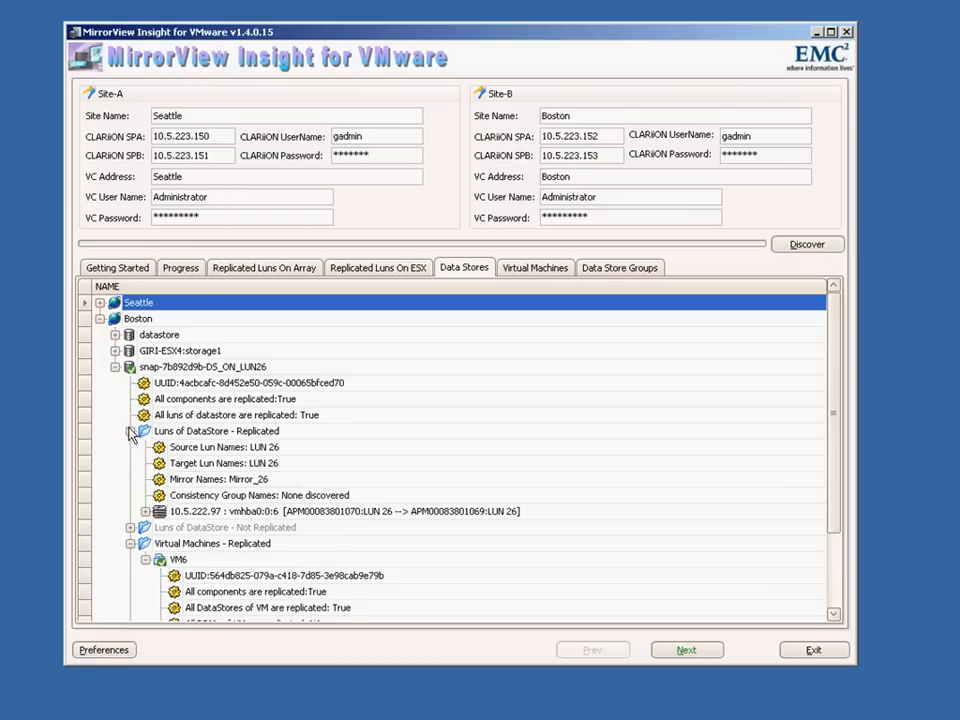
click(146, 511)
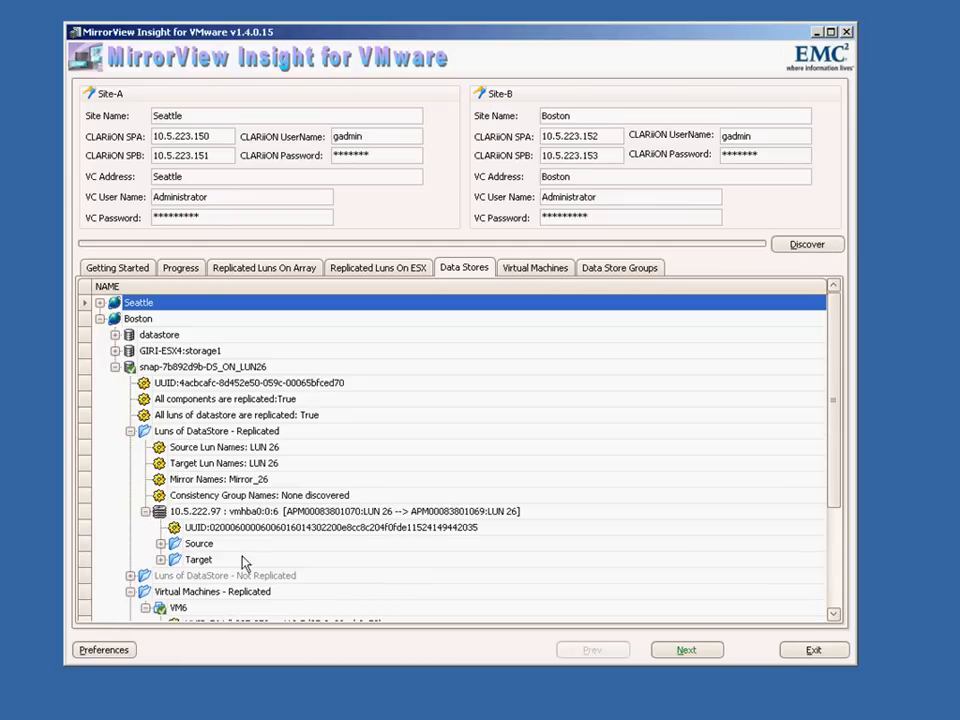
click(160, 543)
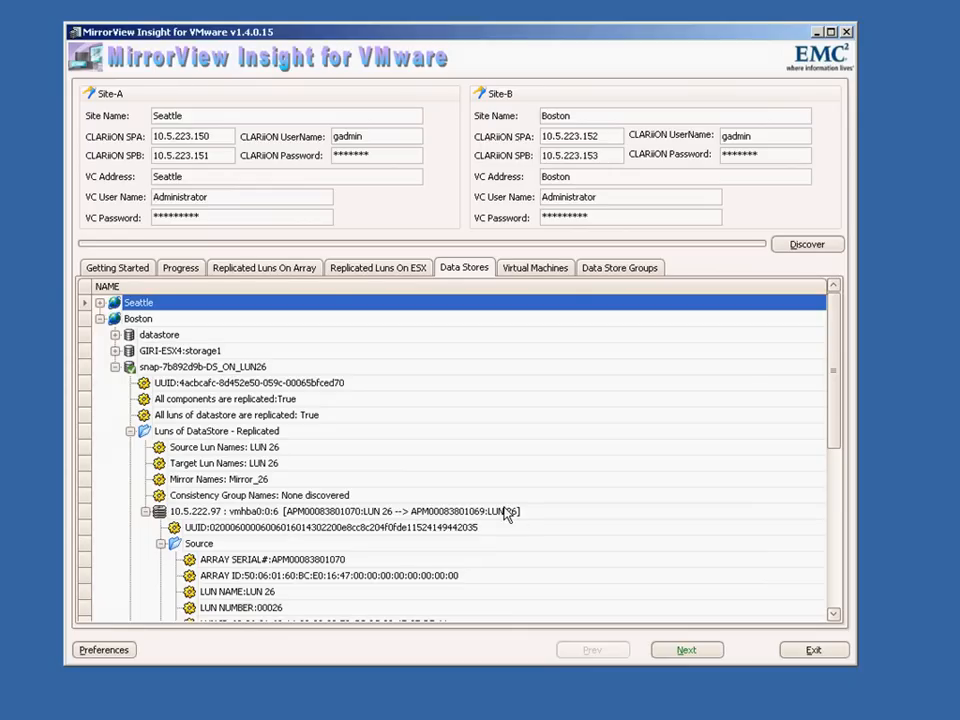
- Review the virtual machines at Seattle and Boston, expanding Boston's VM6 to inspect its replication details and data stores
click(549, 273)
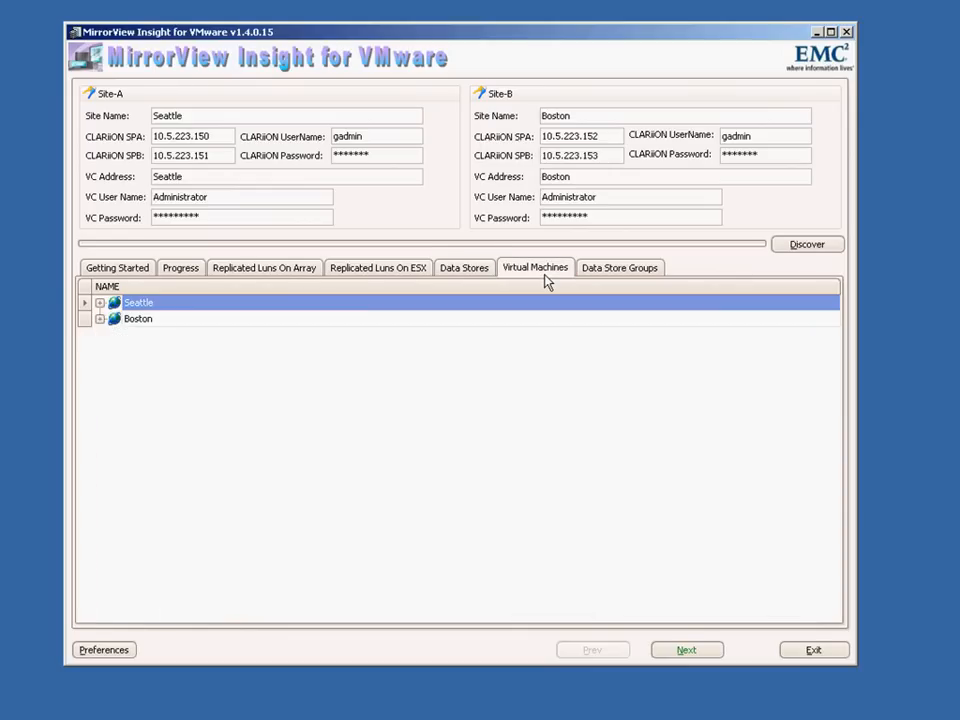
click(100, 302)
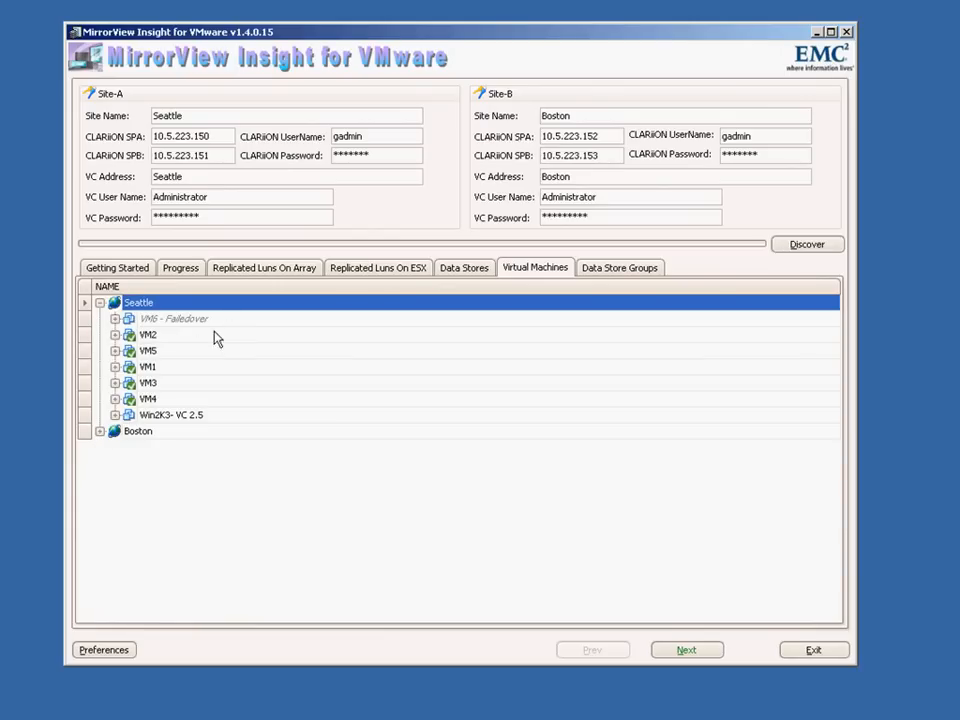
click(100, 431)
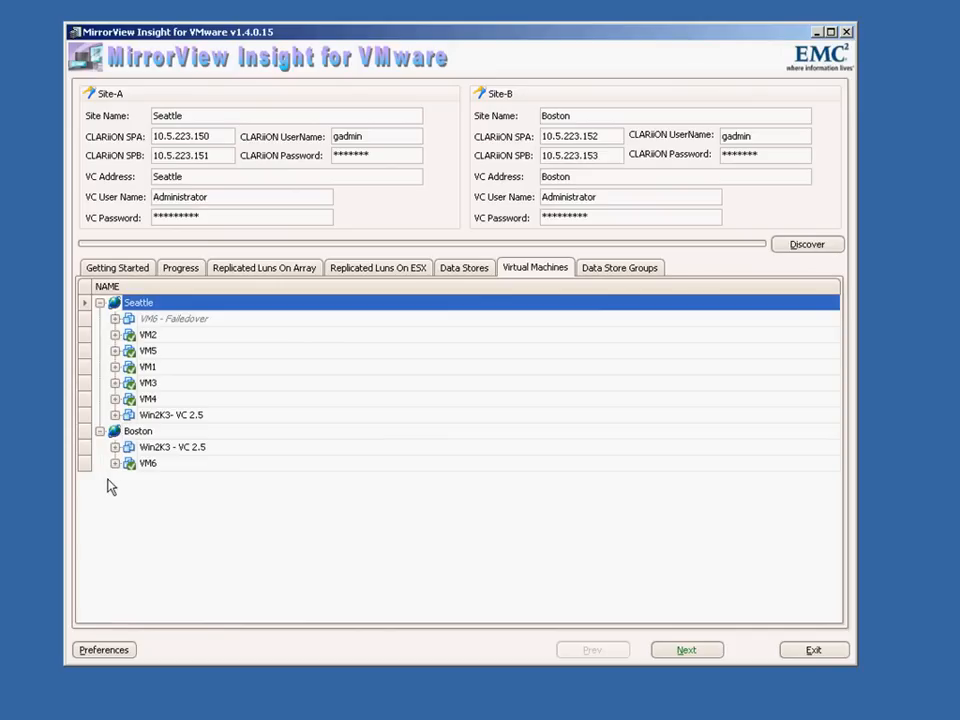
click(115, 463)
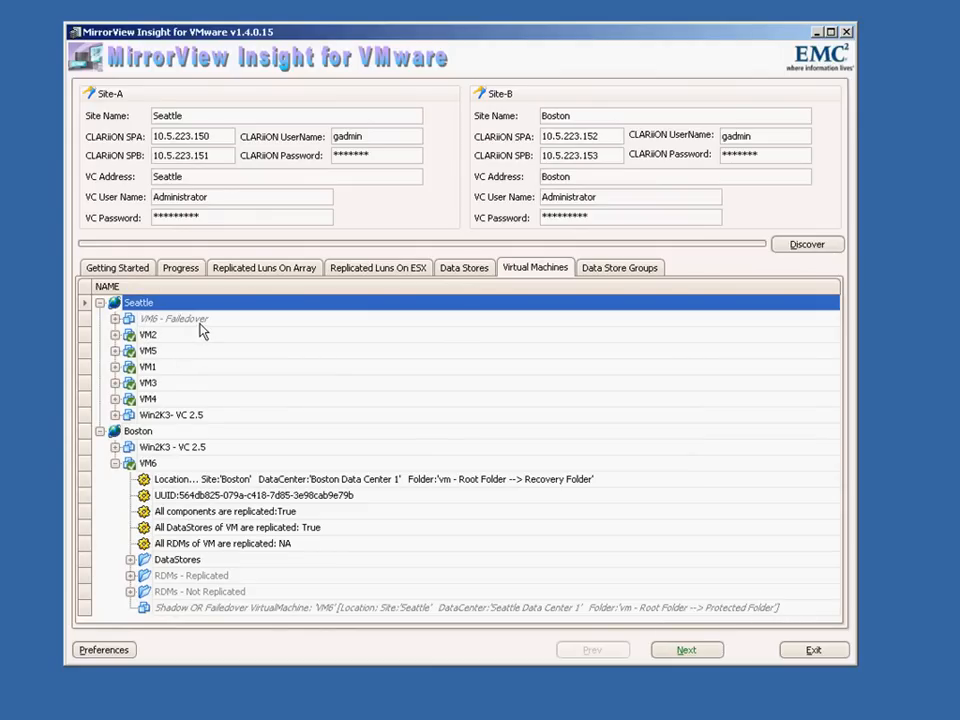
click(130, 560)
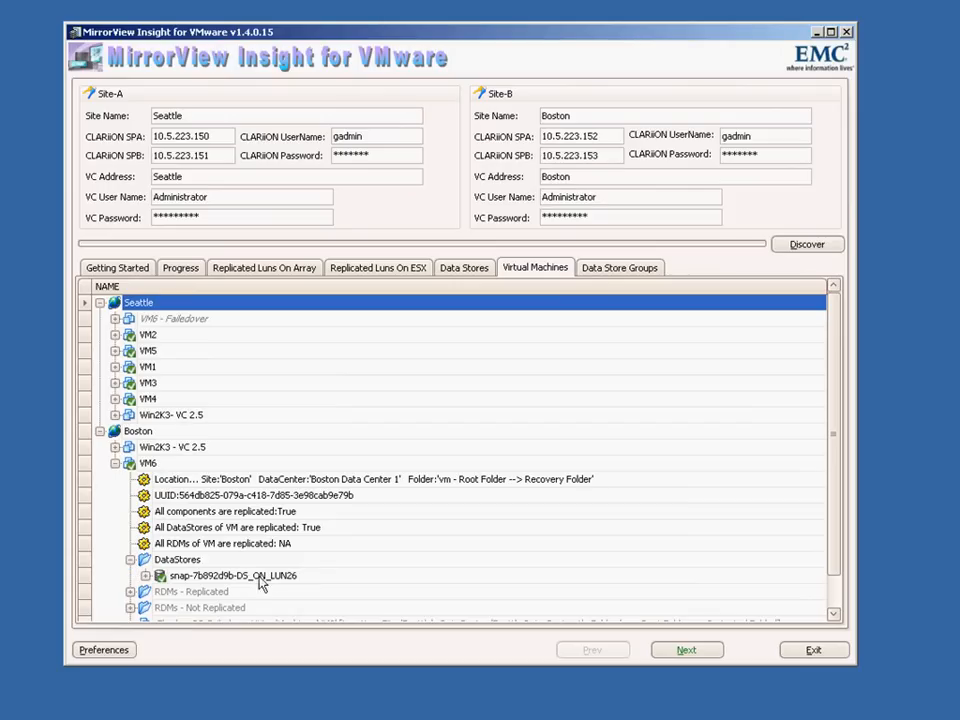
- Review both sites' data store groups, expanding Seattle's DS_ON_LUN22 down to consistency group CG_LUN22_28 and checking the warnings
click(620, 270)
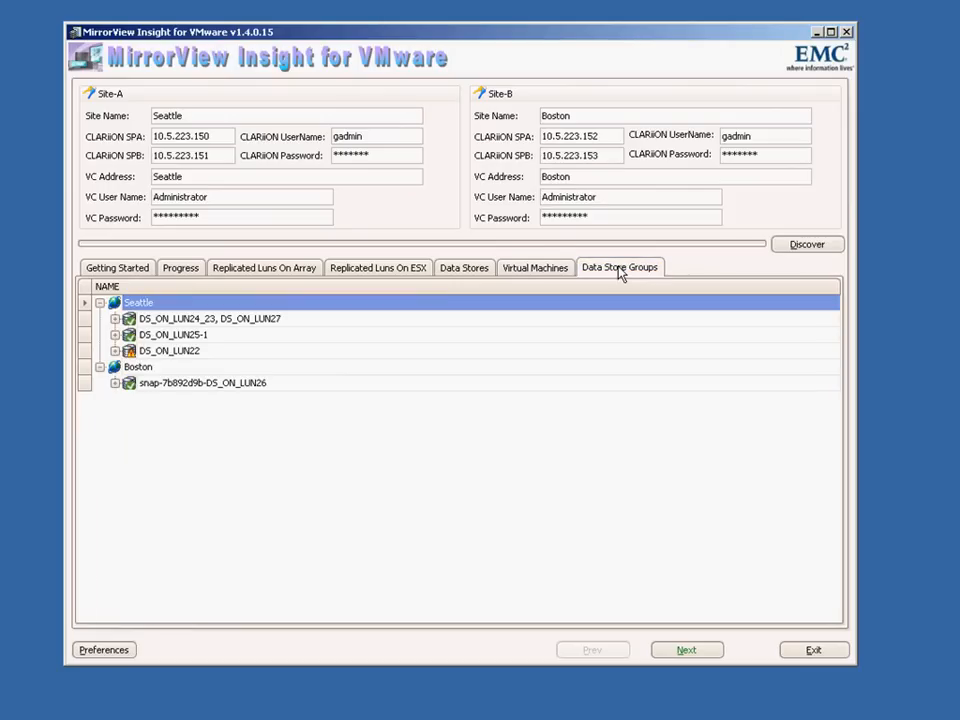
click(115, 384)
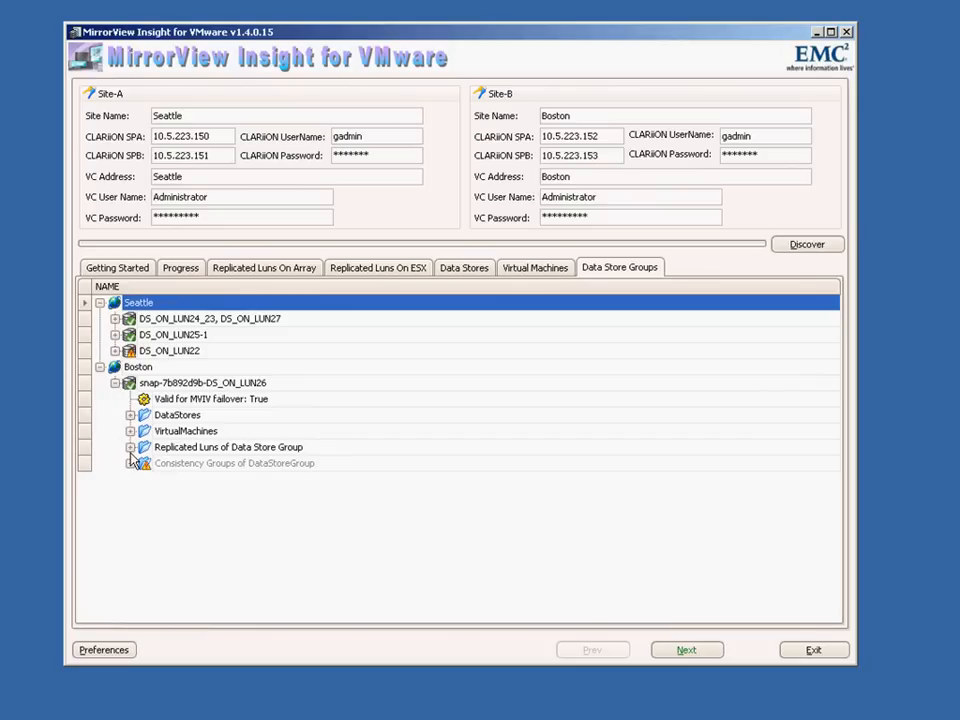
click(115, 351)
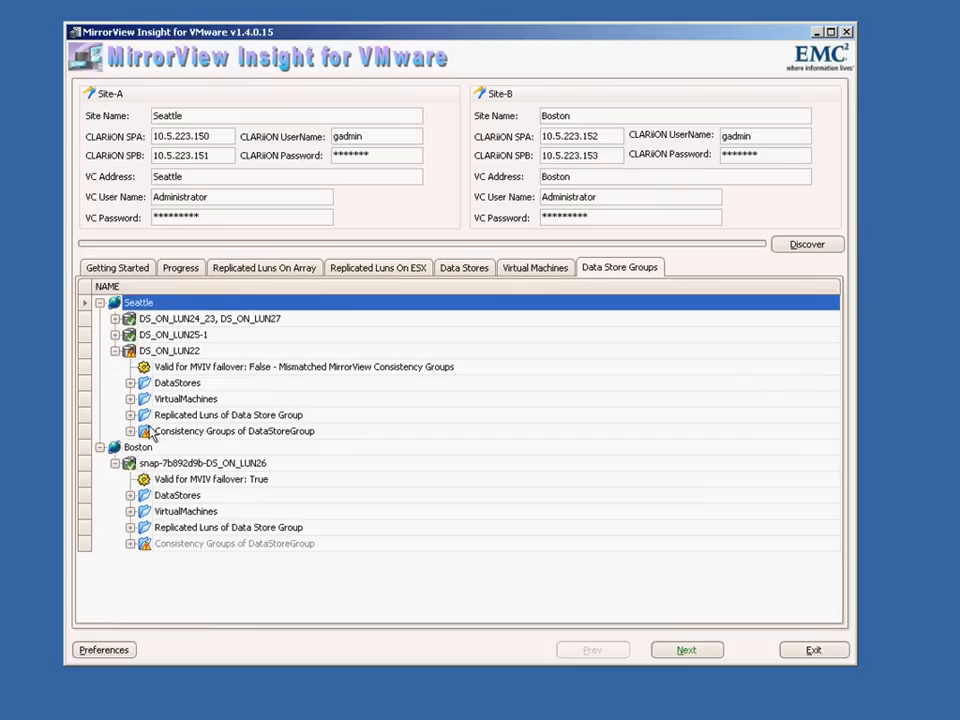
click(130, 431)
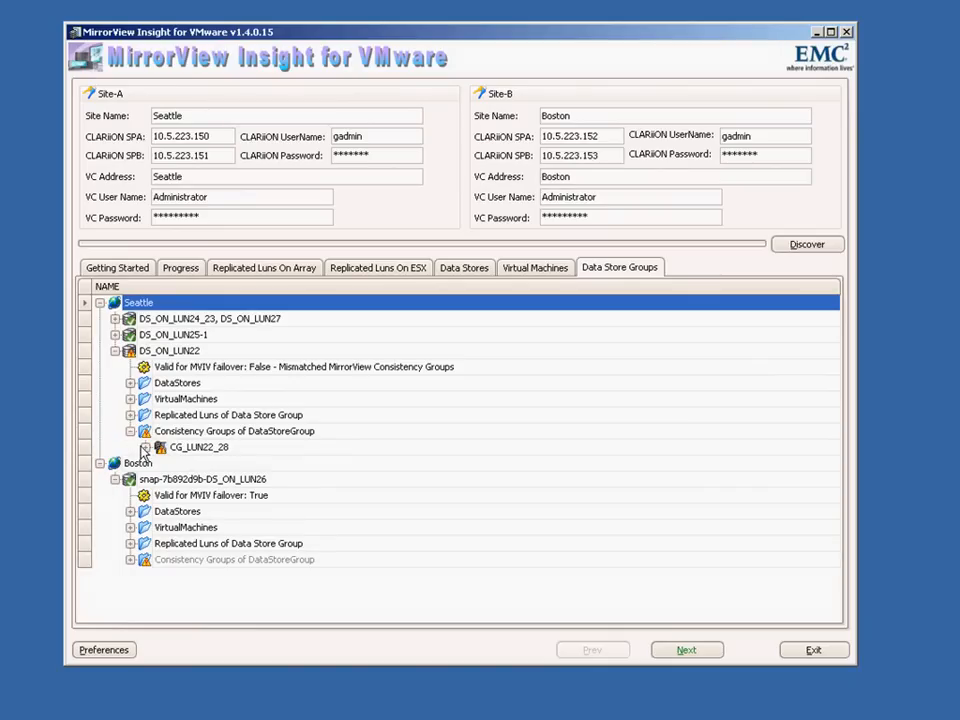
click(145, 447)
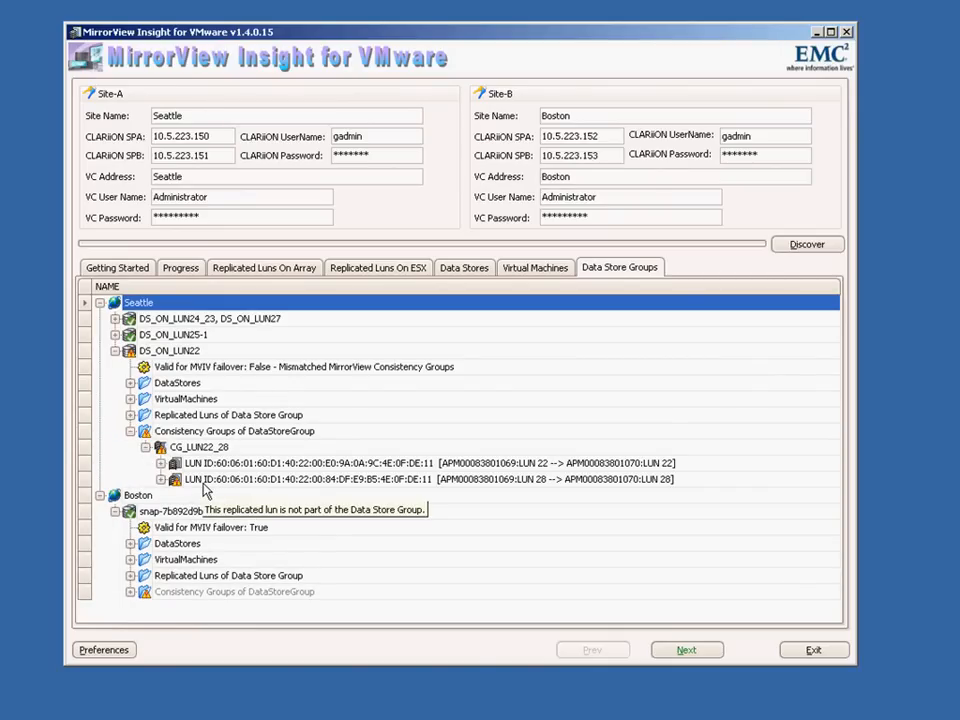
mouse_move(163, 364)
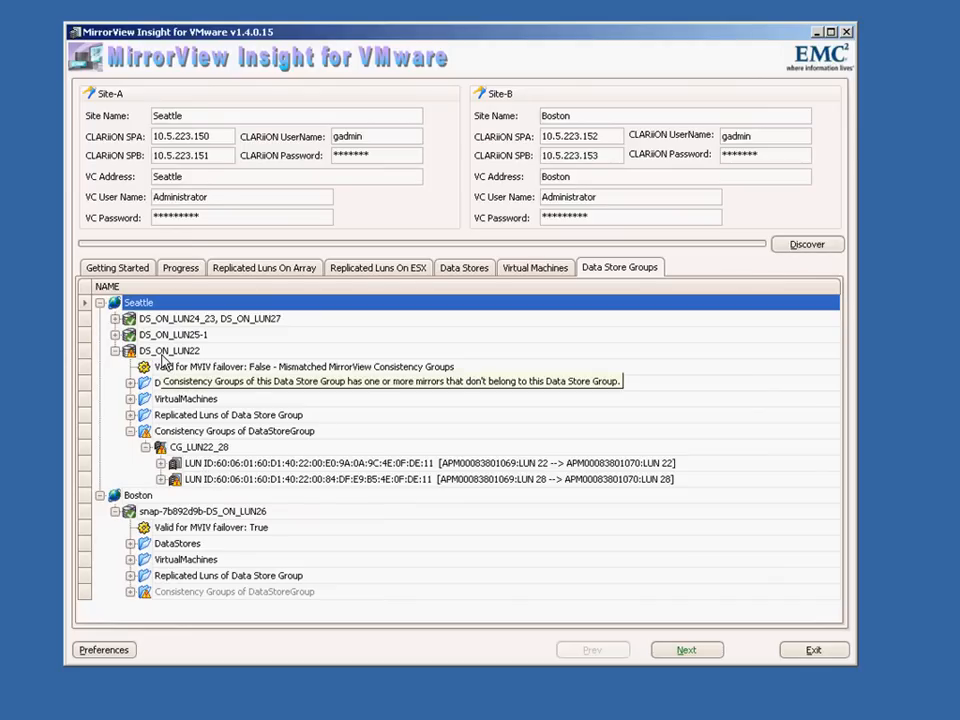
- Inspect the consistency groups, data stores and virtual machines of Boston's data store group snap-7b892d9b-DS_ON_LUN26
click(131, 592)
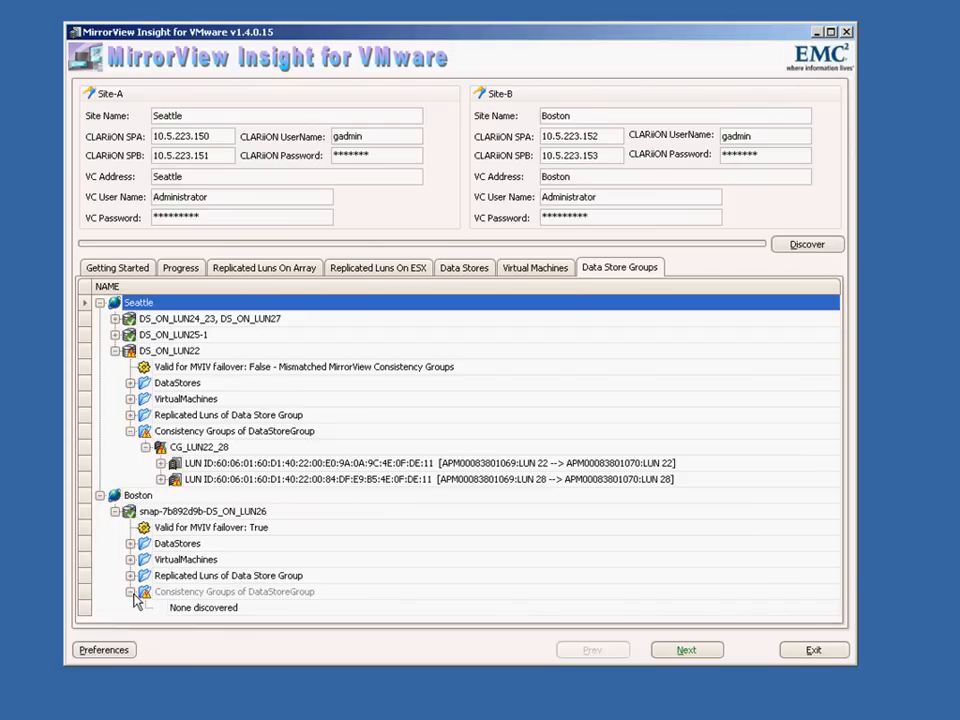
click(131, 592)
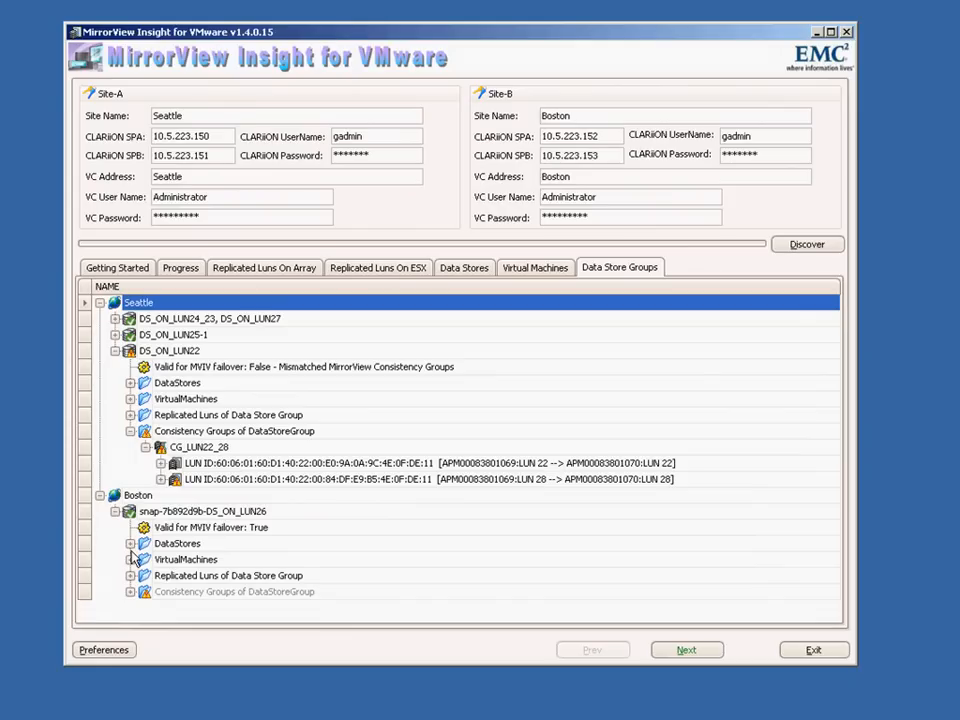
click(131, 544)
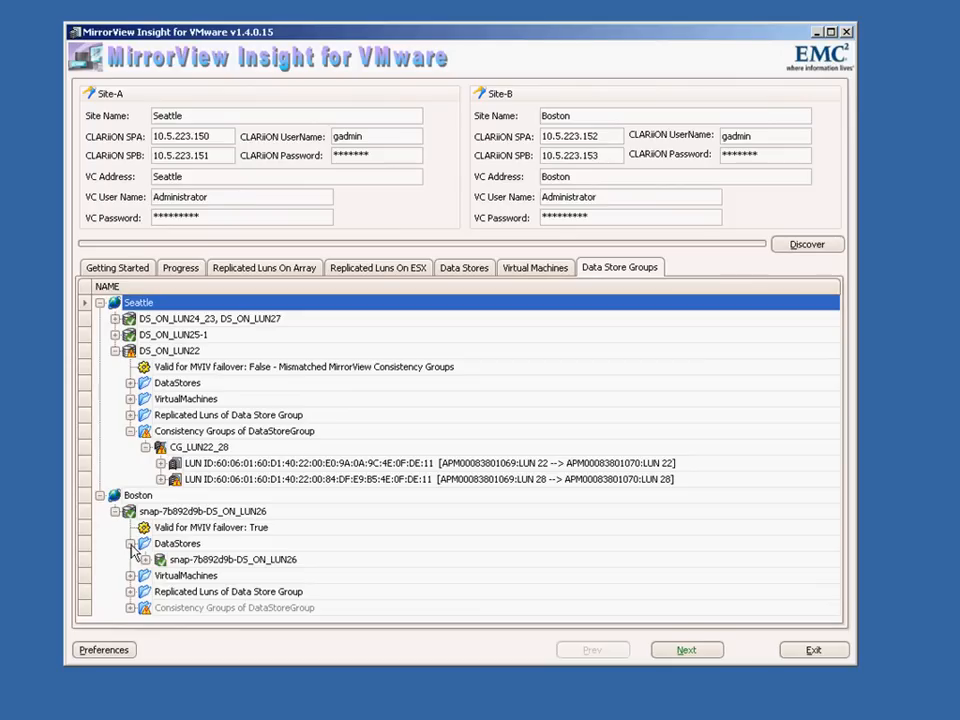
click(130, 576)
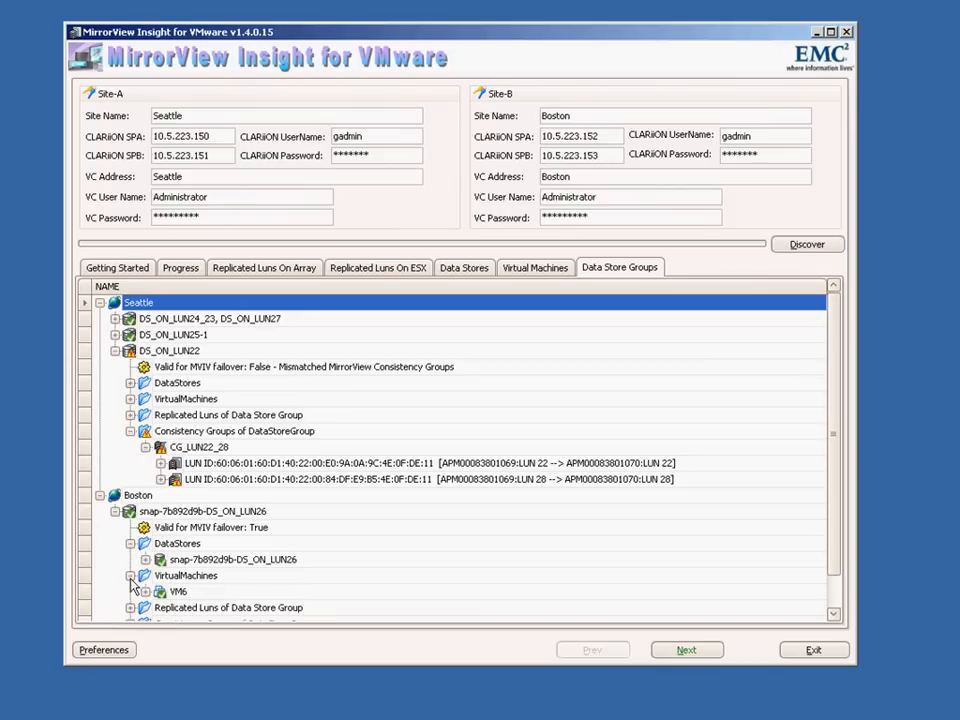
- Proceed to failover configuration and select Boston's data store group snap-7b892d9b-DS_ON_LUN26, keeping the infrastructure clients and Navisphere in view
click(685, 651)
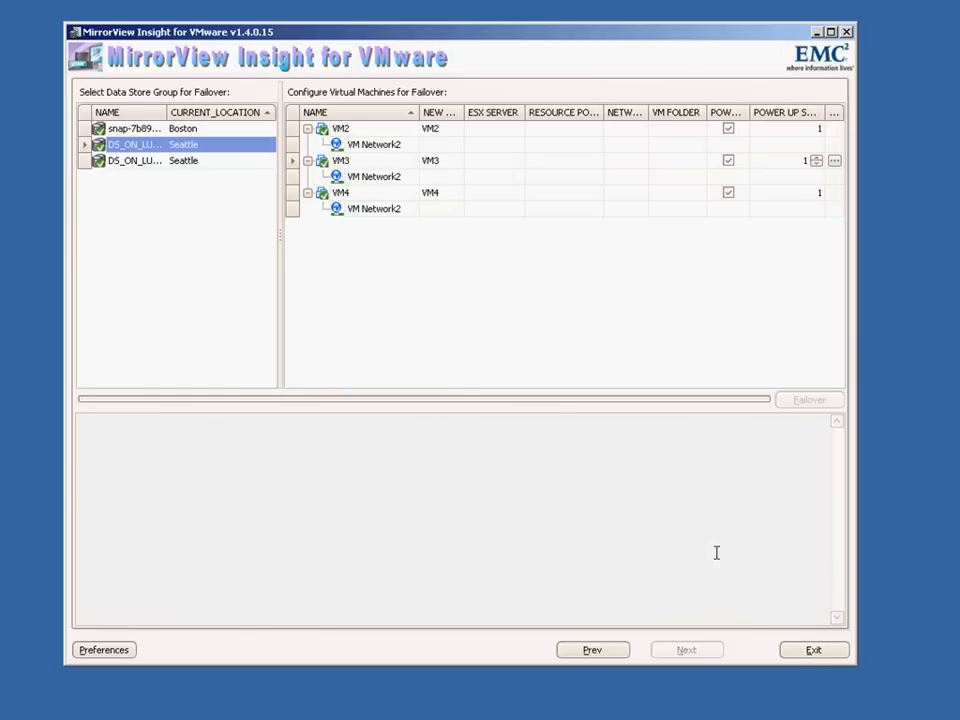
click(150, 130)
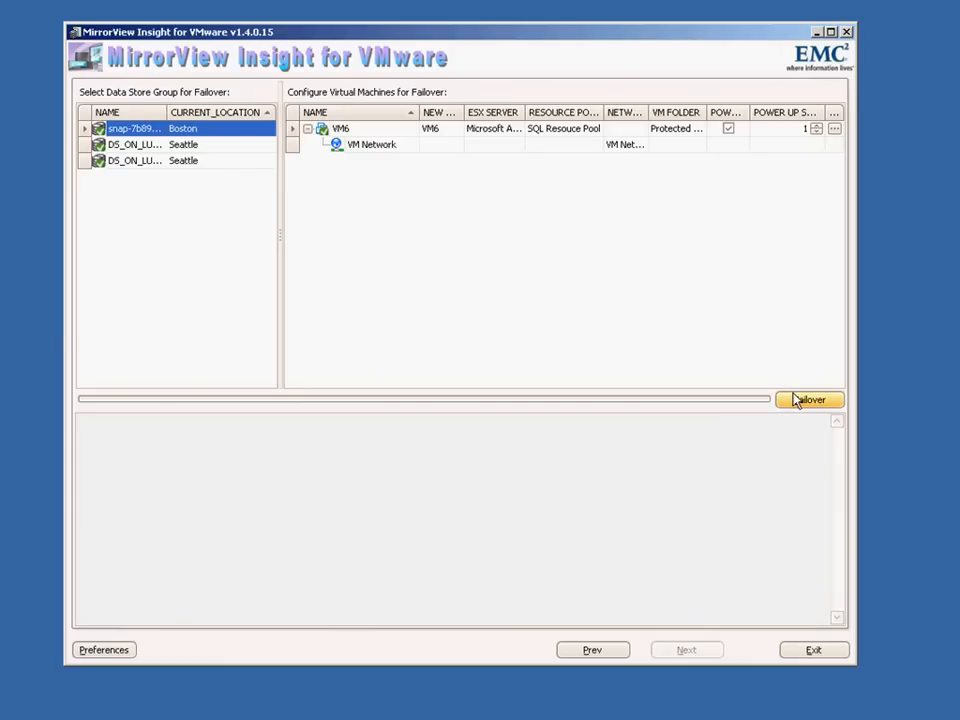
click(392, 713)
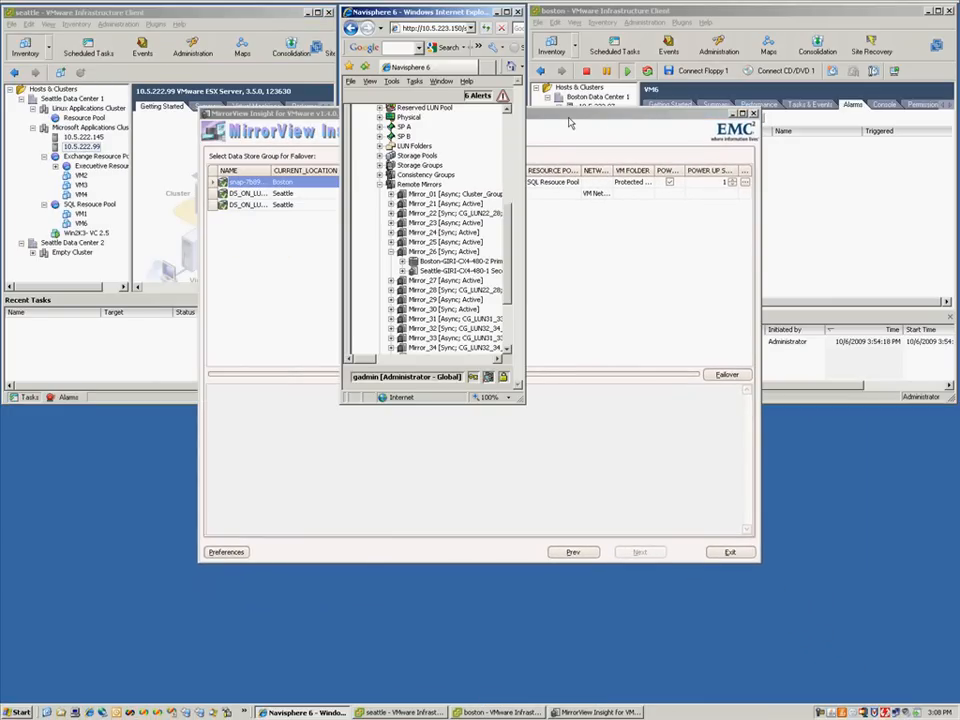
click(569, 117)
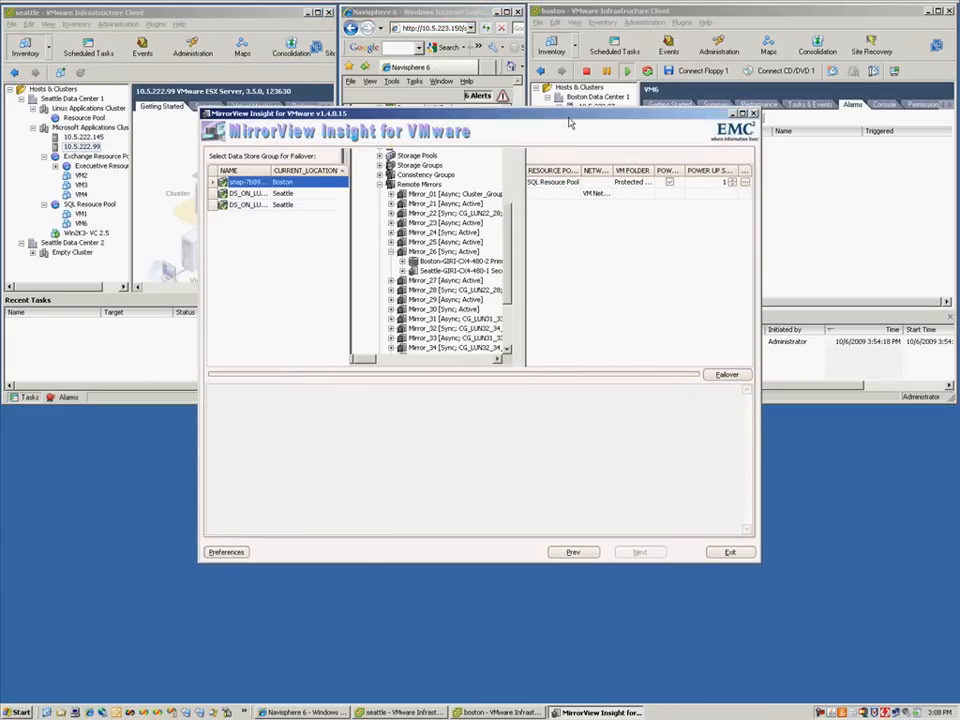
- Start the failover of the selected data store group, accepting the risks, and select Mirror_26 in Navisphere during the process
click(719, 376)
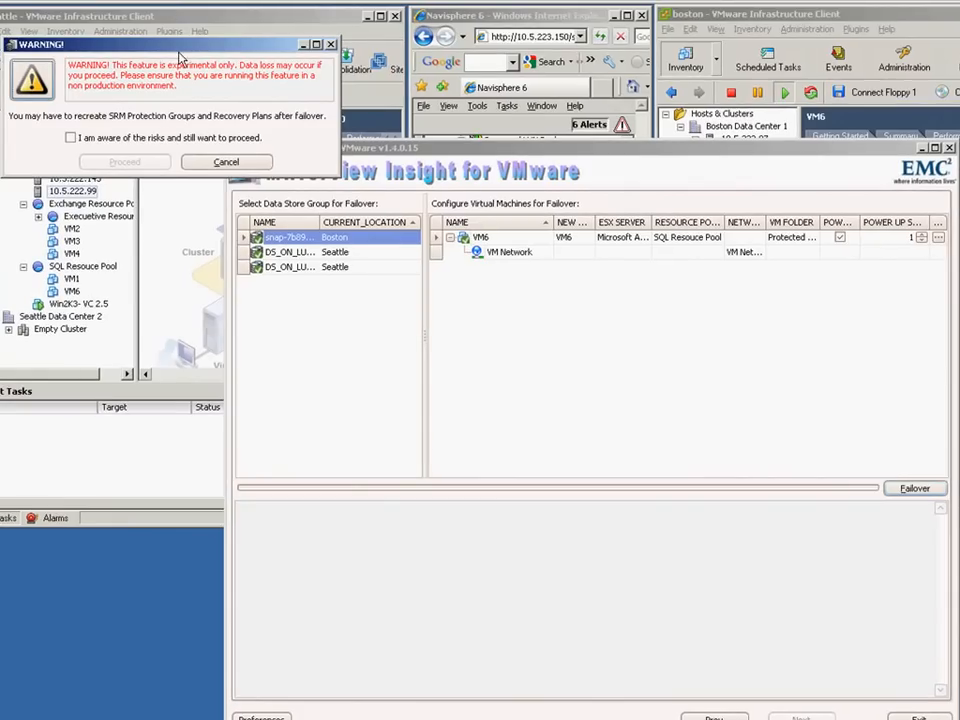
drag(180, 58, 578, 320)
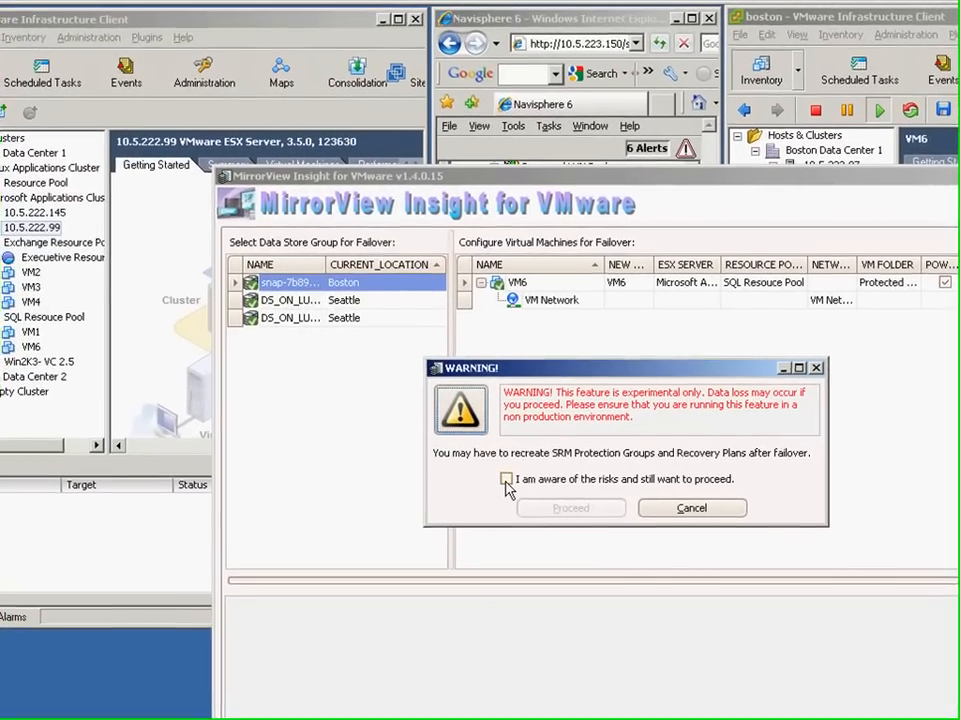
click(507, 481)
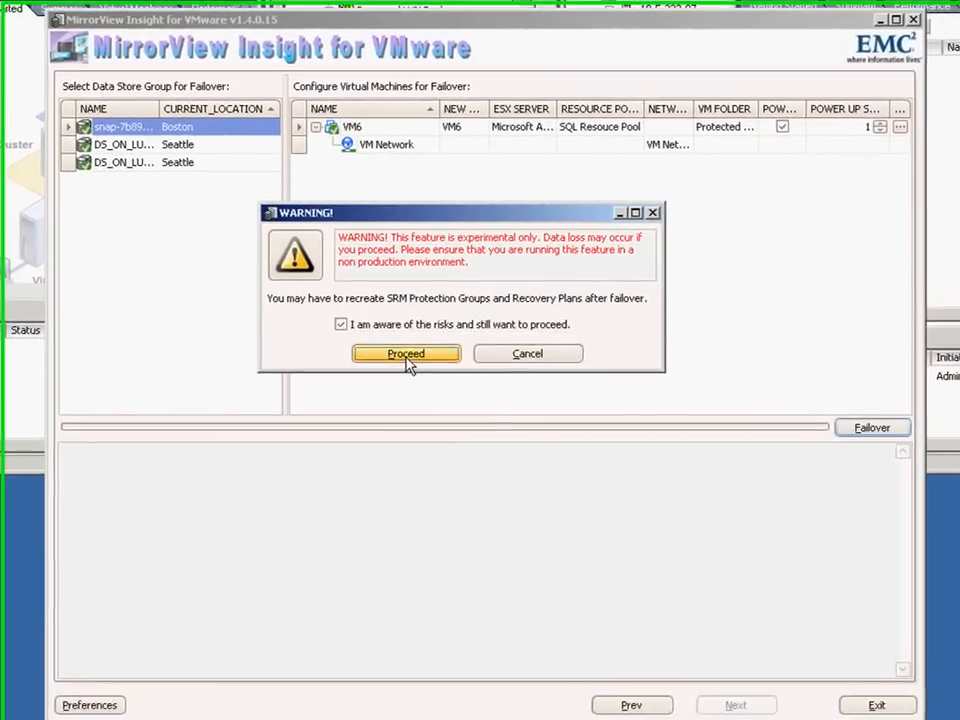
click(575, 516)
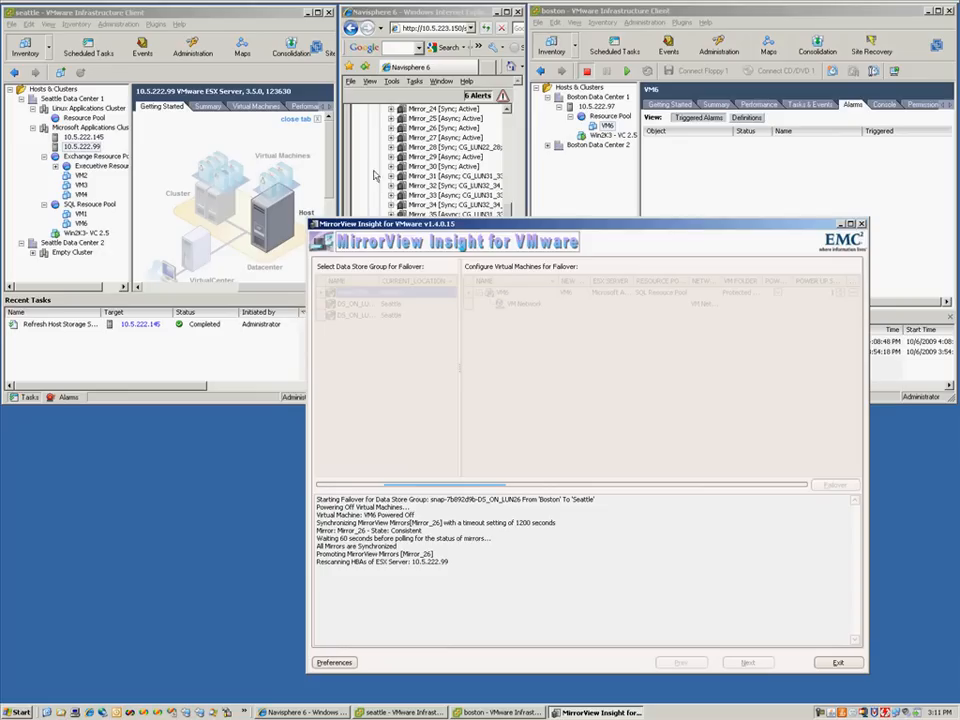
click(390, 127)
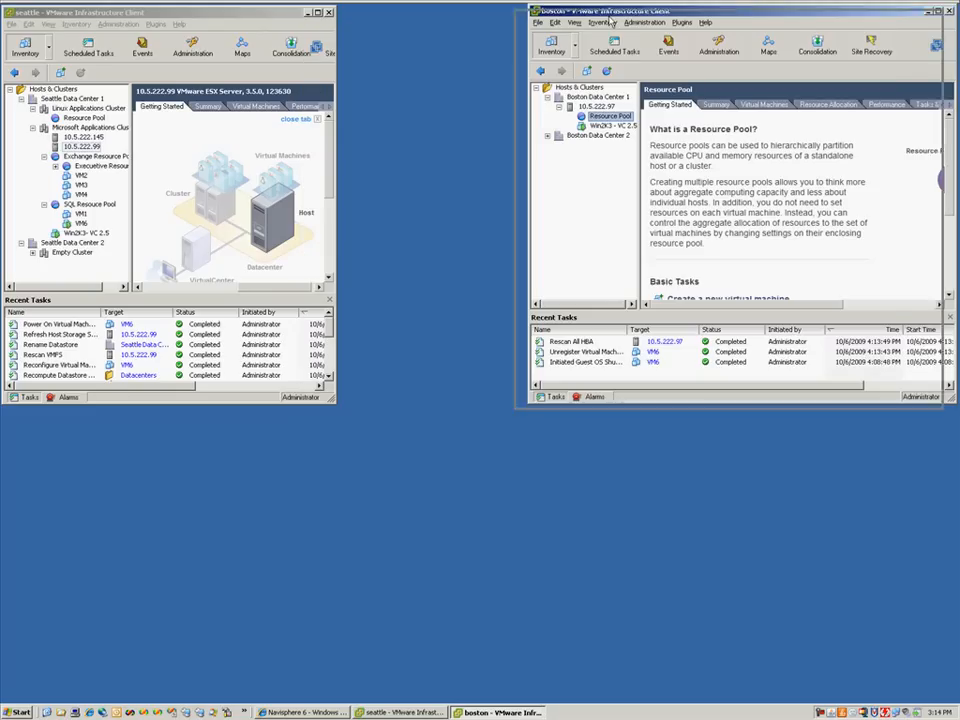
- Move the Boston infrastructure client beside the Seattle one, check VM6's console in Seattle, and close the console
drag(621, 12, 508, 14)
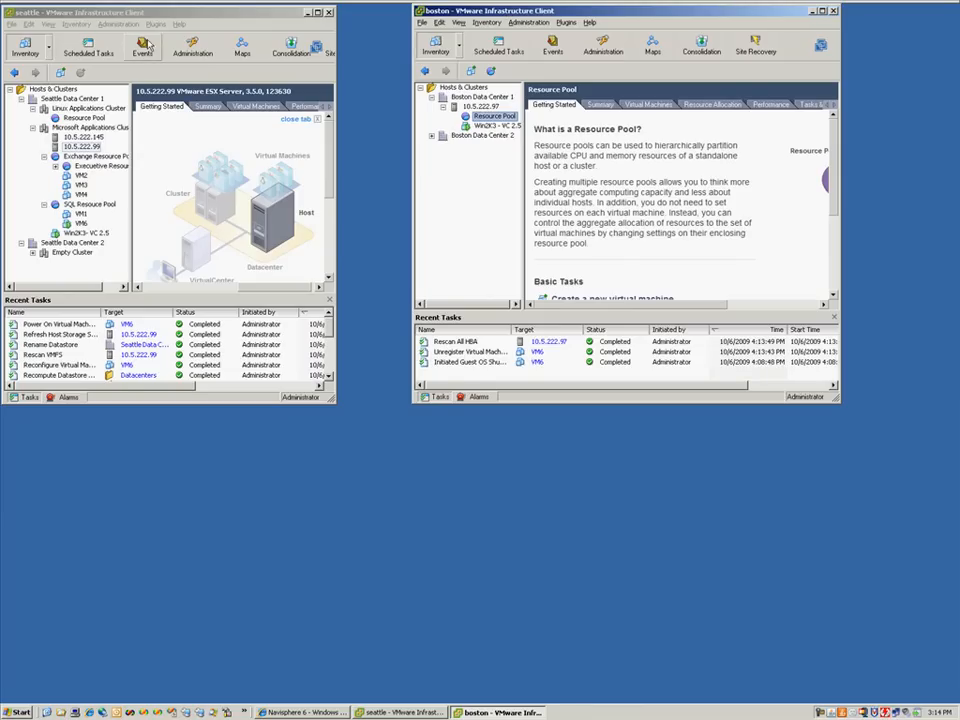
right_click(85, 226)
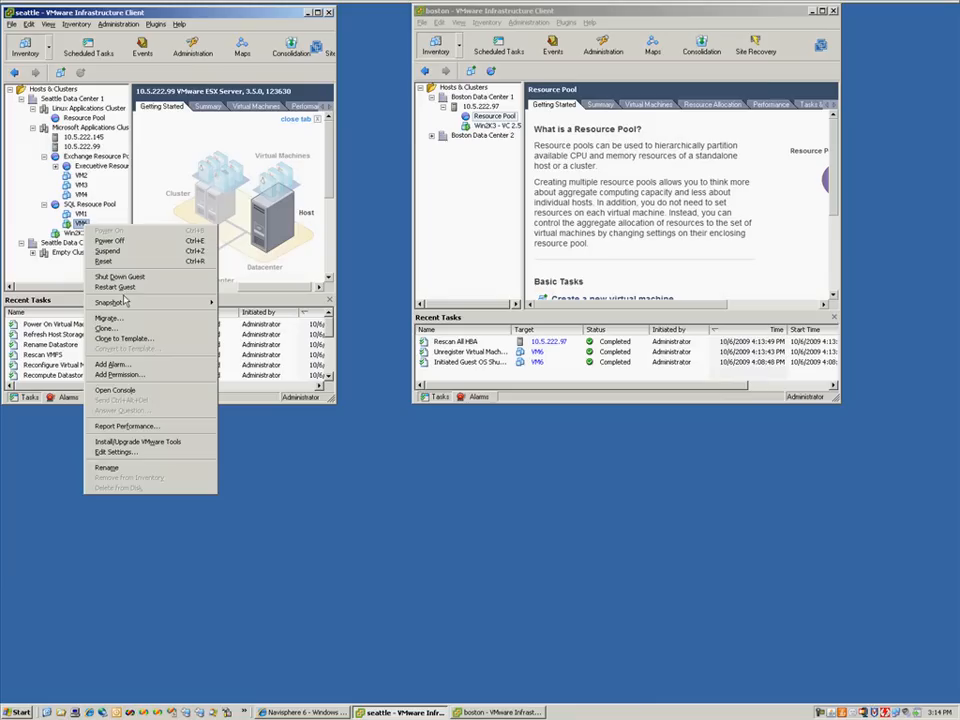
click(128, 392)
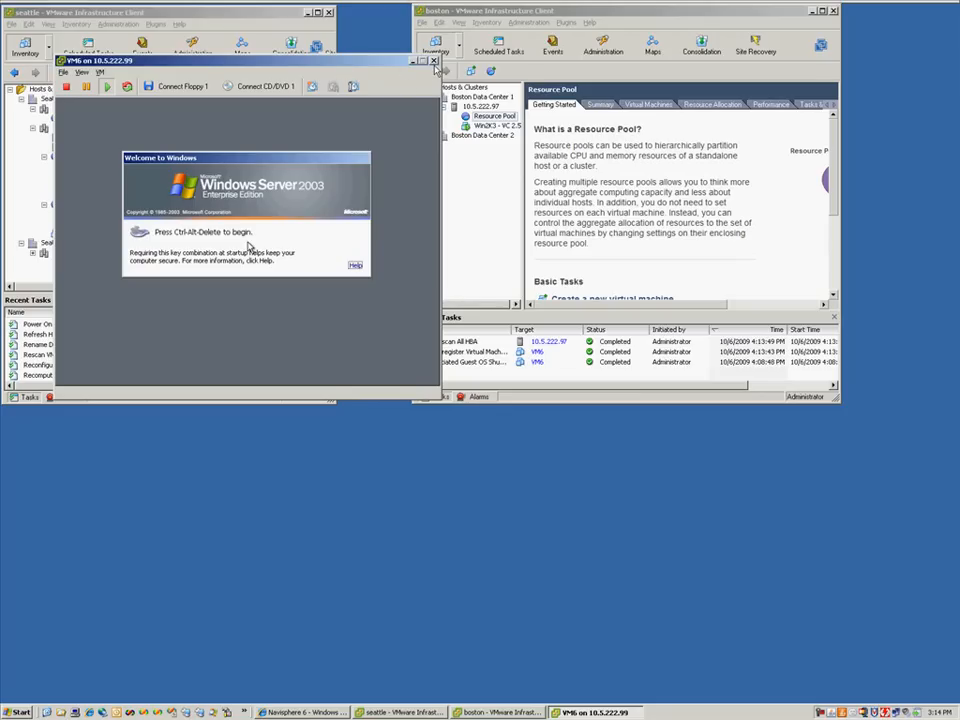
click(434, 62)
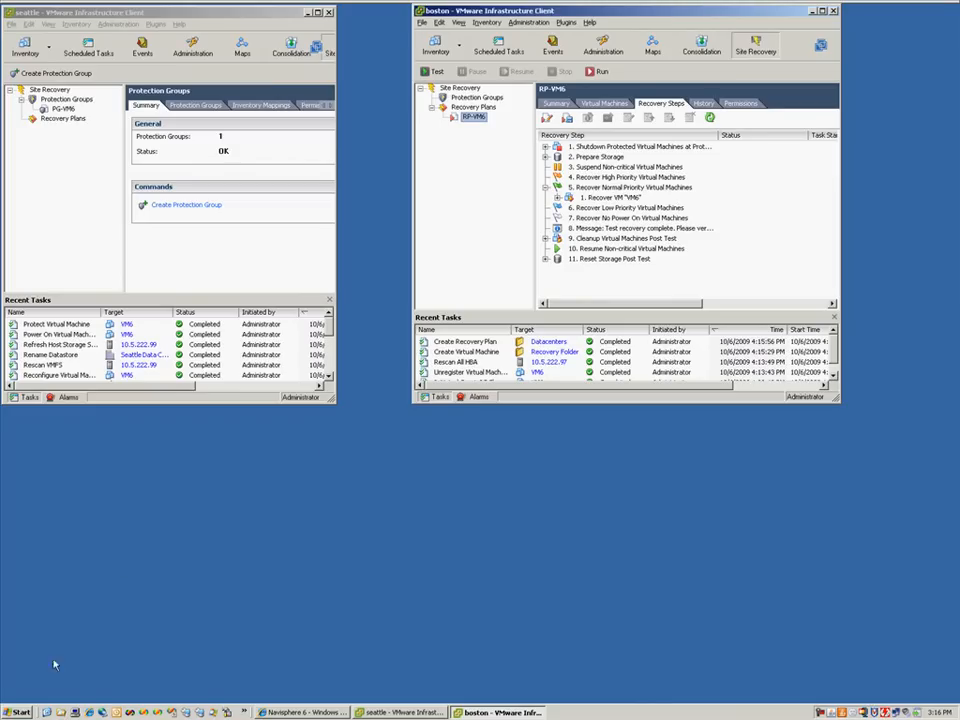
- Launch MirrorView Insight for VMware again
click(22, 712)
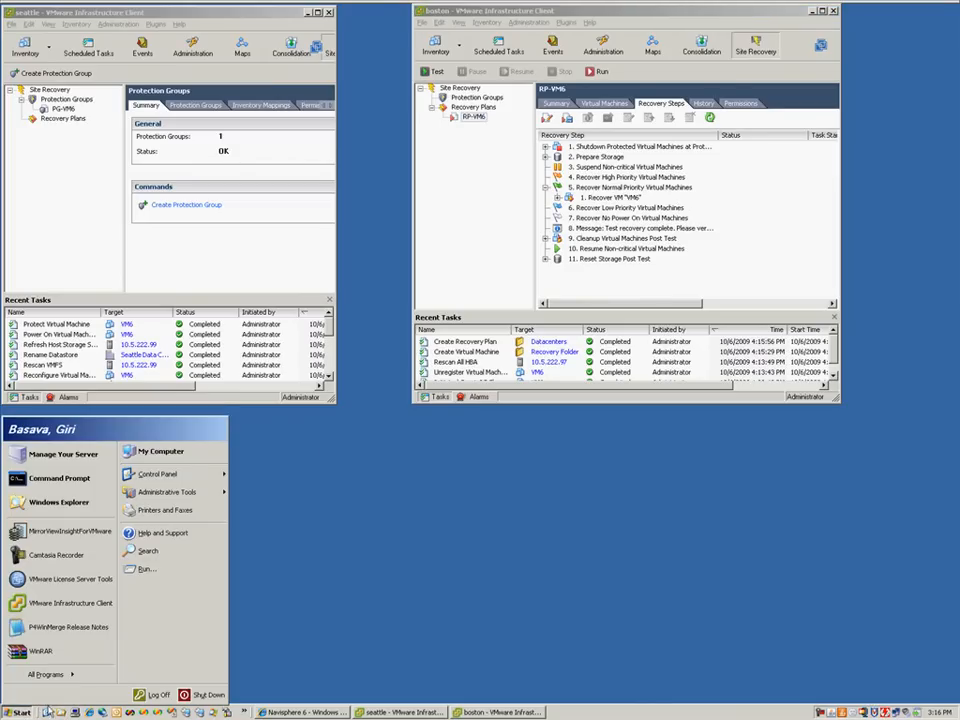
click(62, 531)
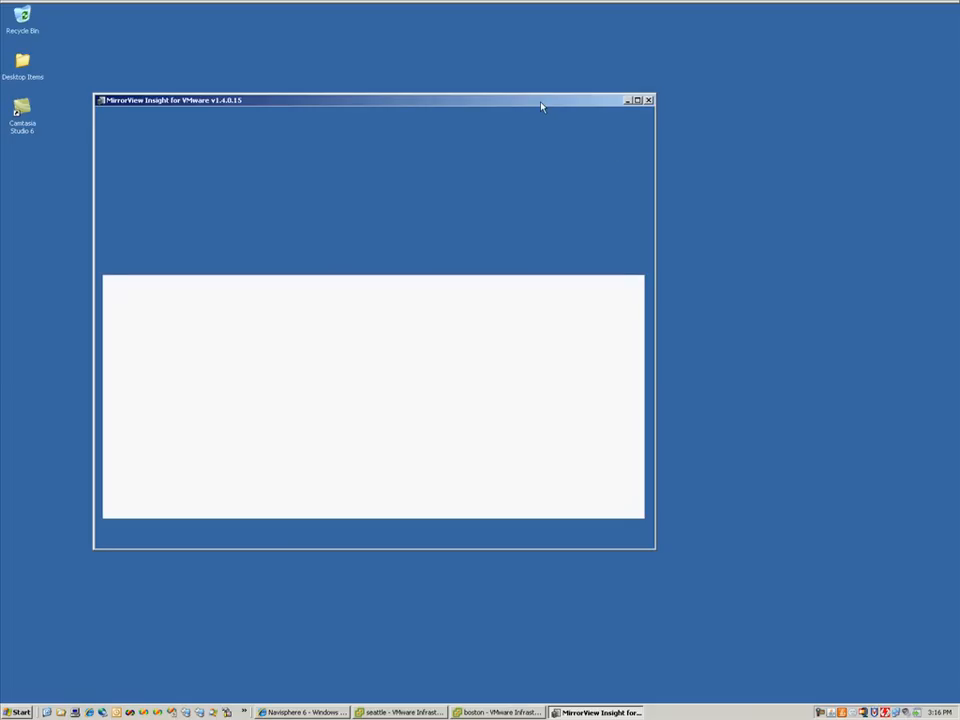